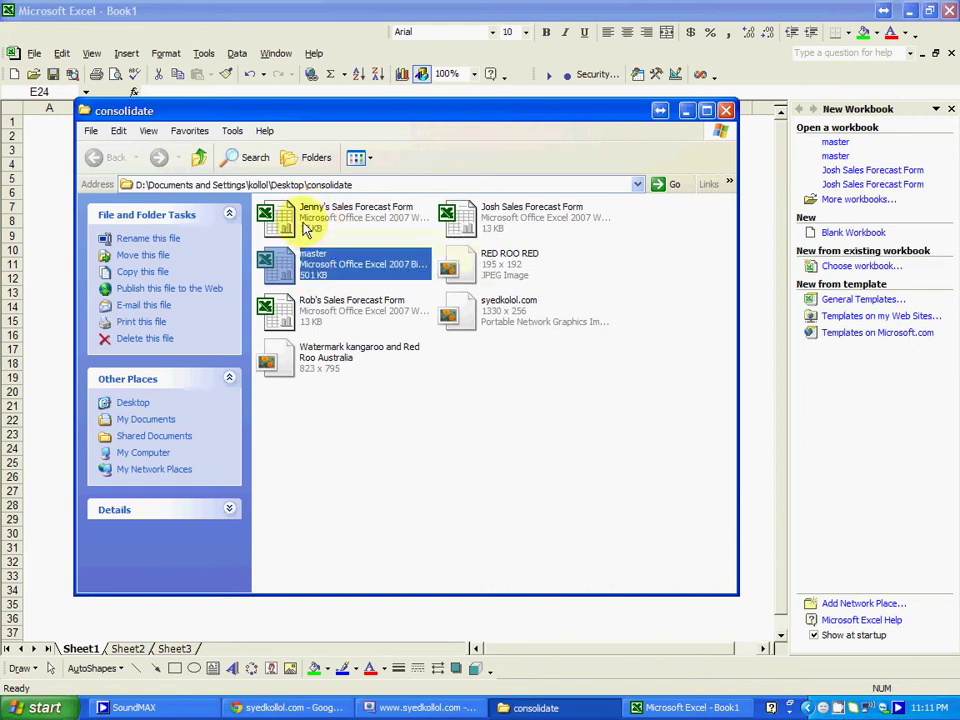
# Open the Jenny's Sales Forecast Form workbook from the consolidate folder and look across row 4 from column A to E.
pyautogui.doubleClick(311, 220)
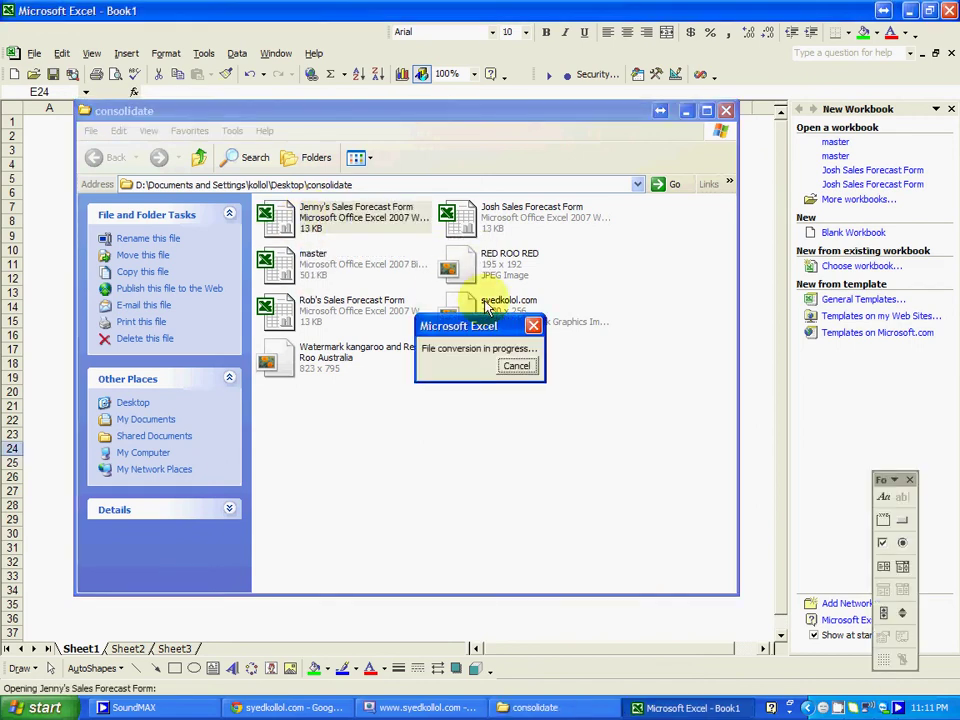
pyautogui.click(328, 146)
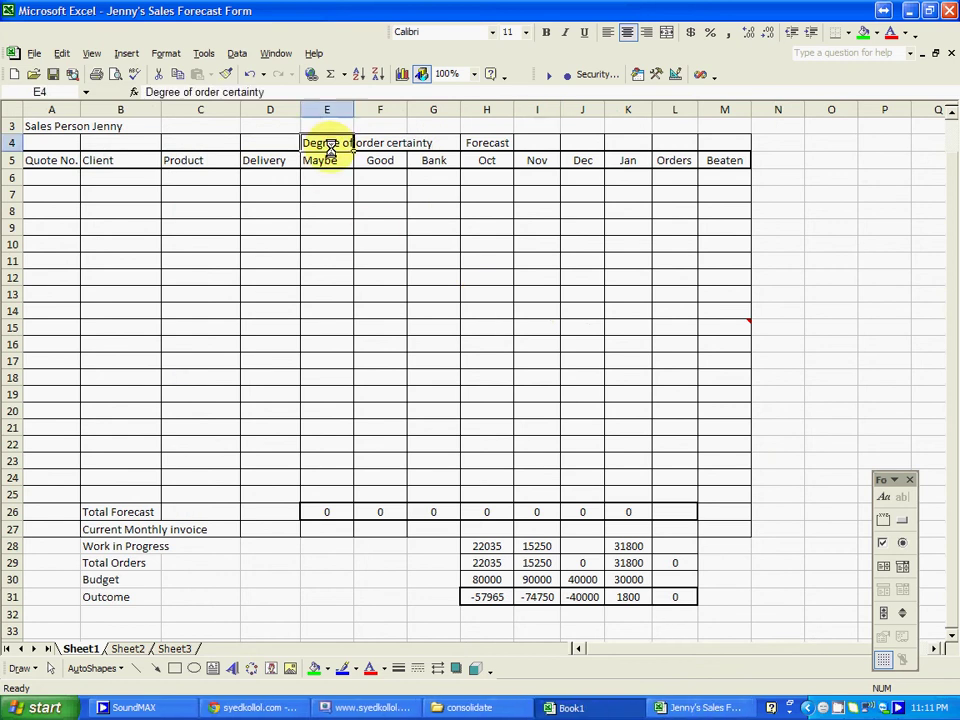
pyautogui.press('Left')
pyautogui.press('Left')
pyautogui.press('Left')
pyautogui.press('Left')
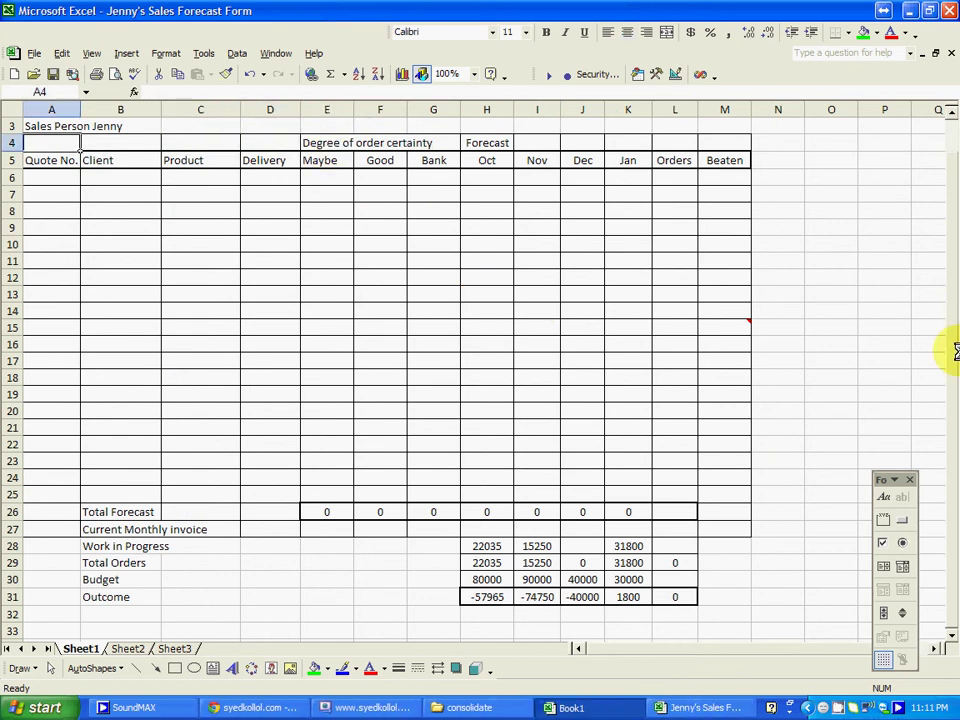
pyautogui.press('Right')
pyautogui.press('Right')
pyautogui.press('Right')
pyautogui.press('Right')
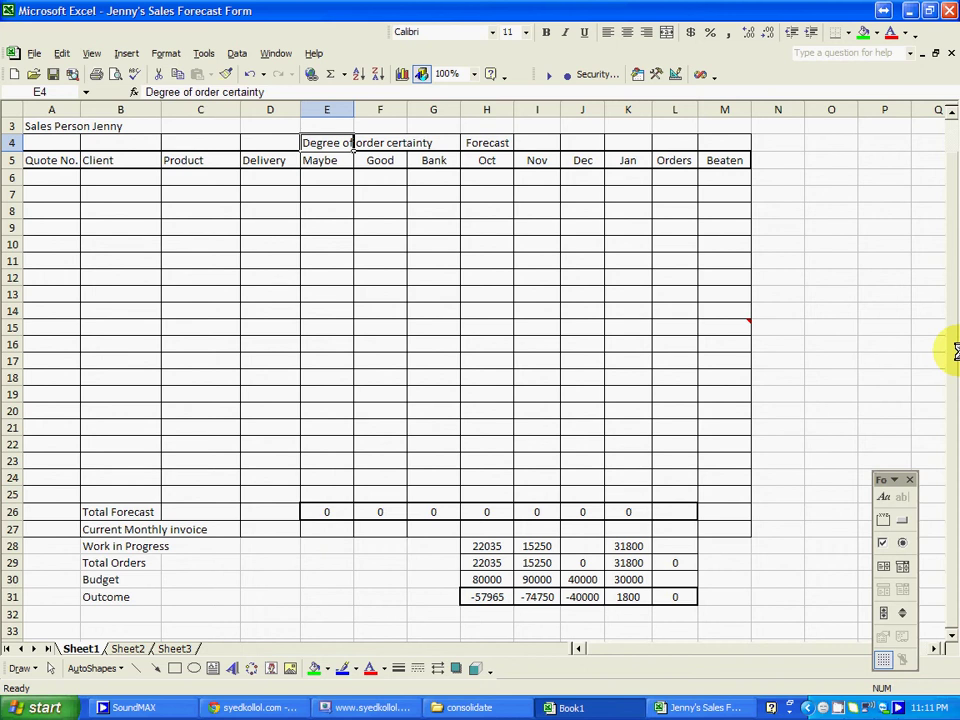
# Examine the order certainty columns and the monthly forecast columns in the sales forecast form.
pyautogui.press('Down')
pyautogui.press('Down')
pyautogui.press('Down')
pyautogui.press('Down')
pyautogui.press('Down')
pyautogui.press('Down')
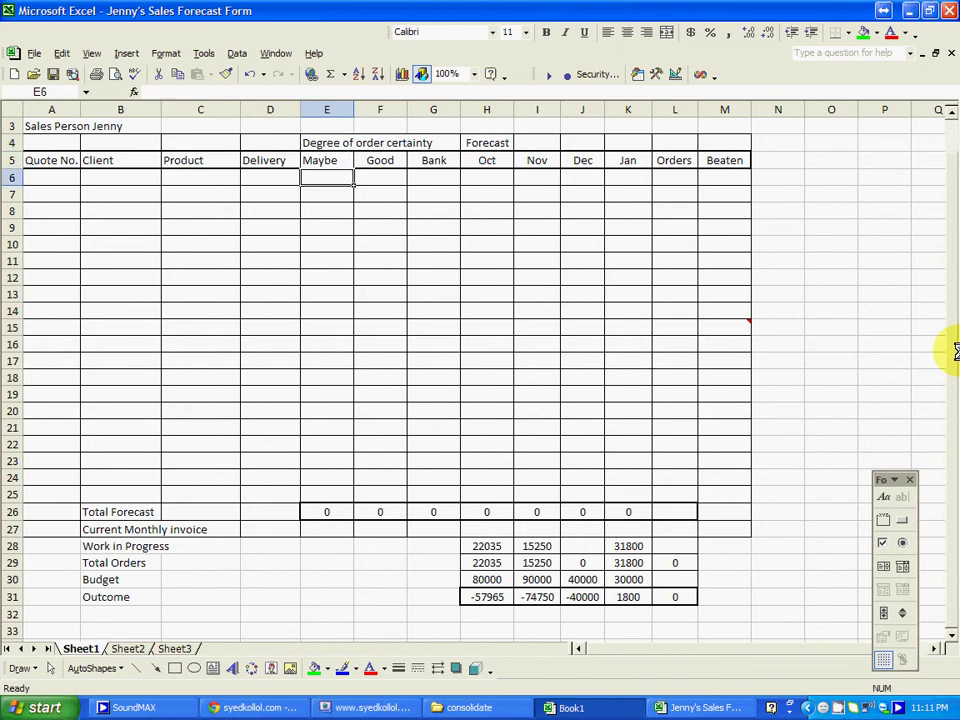
pyautogui.press('Right')
pyautogui.press('Right')
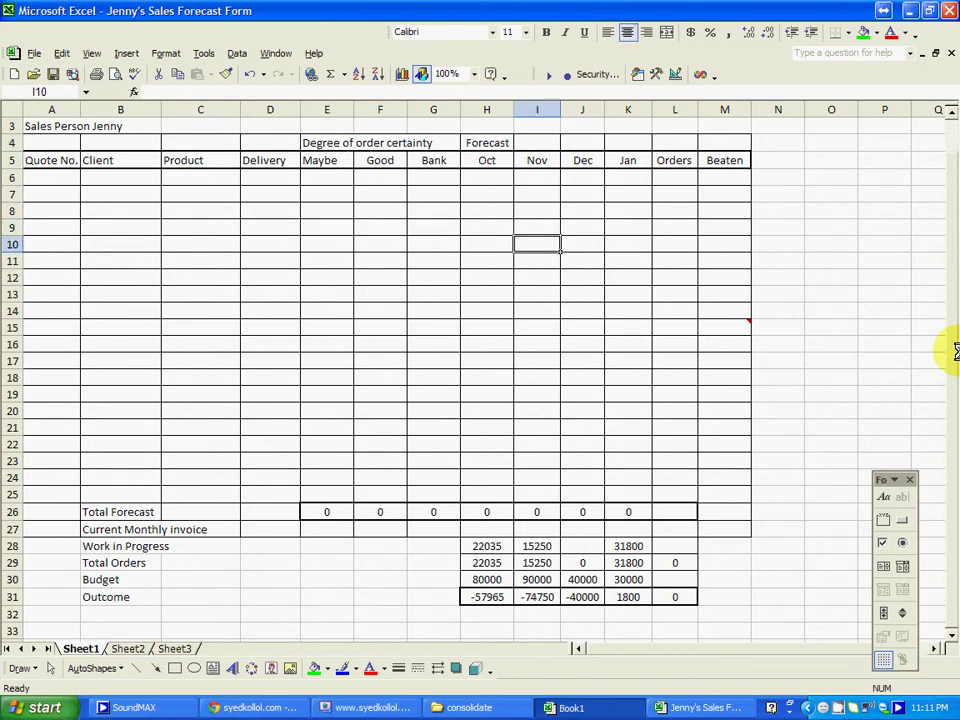
pyautogui.press('Right')
pyautogui.press('Right')
pyautogui.press('Left')
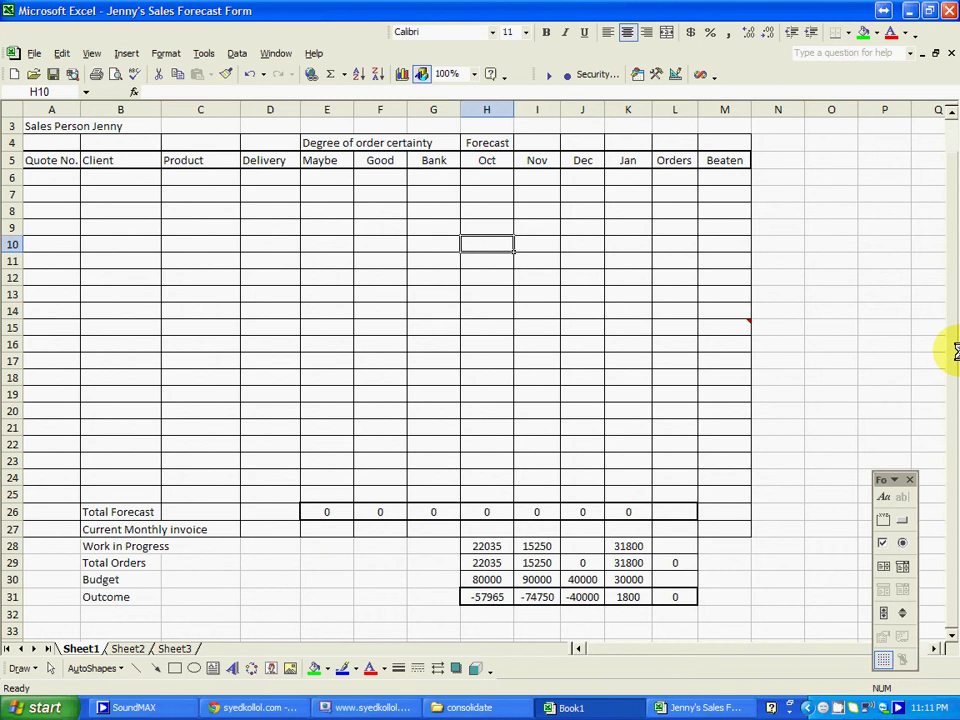
pyautogui.press('Up')
pyautogui.press('Up')
pyautogui.press('Up')
pyautogui.press('Up')
pyautogui.press('Up')
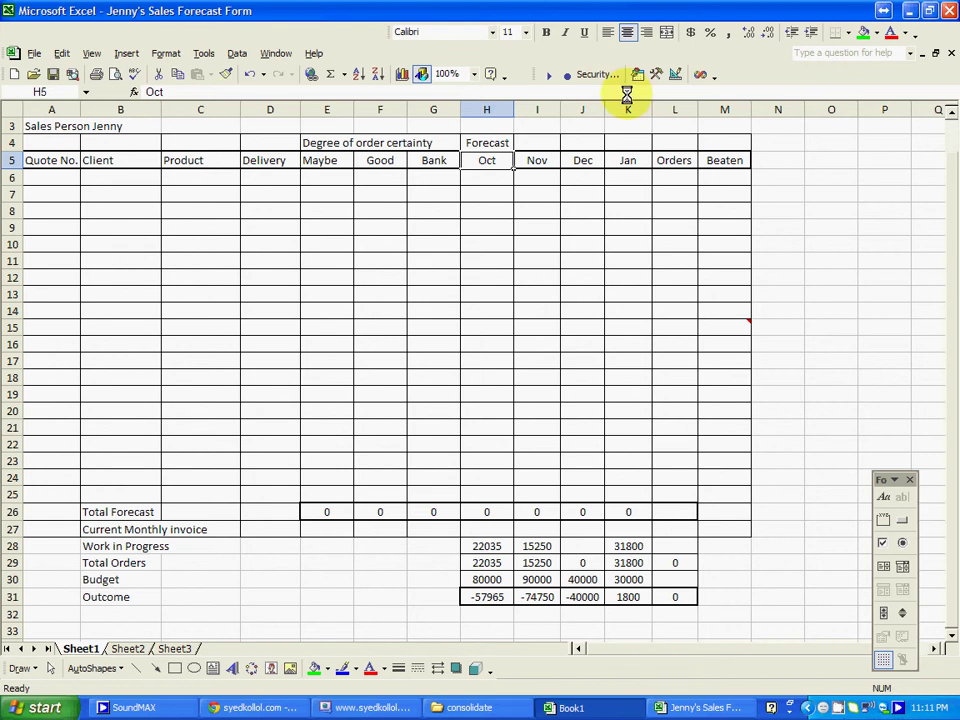
# Locate the master file in the consolidate folder and view the Masterbudget block in the Book1 diagram.
pyautogui.click(468, 707)
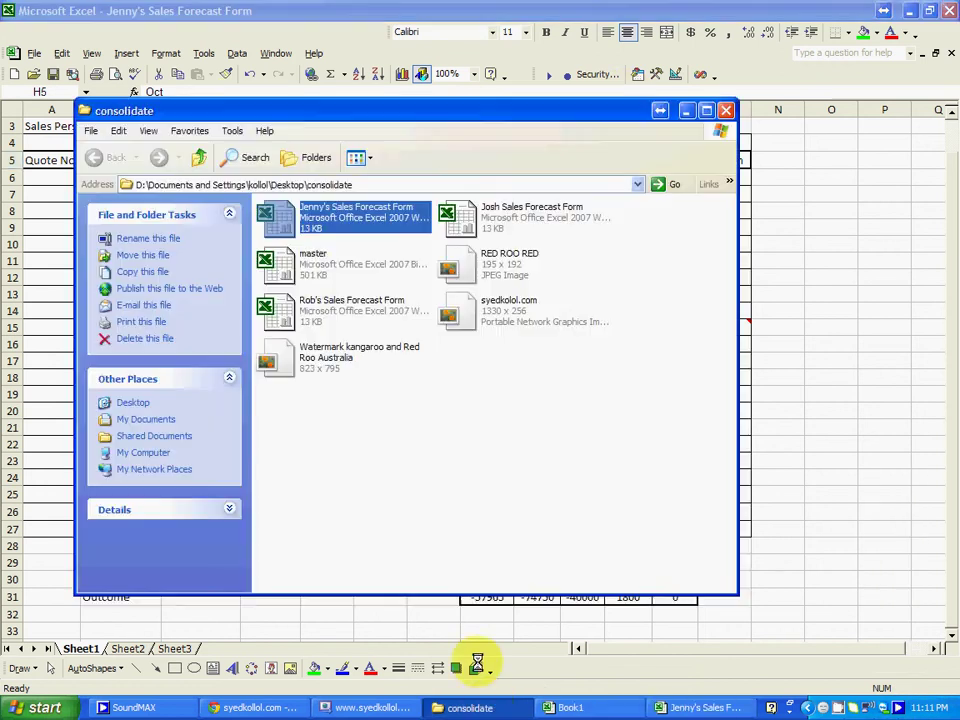
pyautogui.click(318, 278)
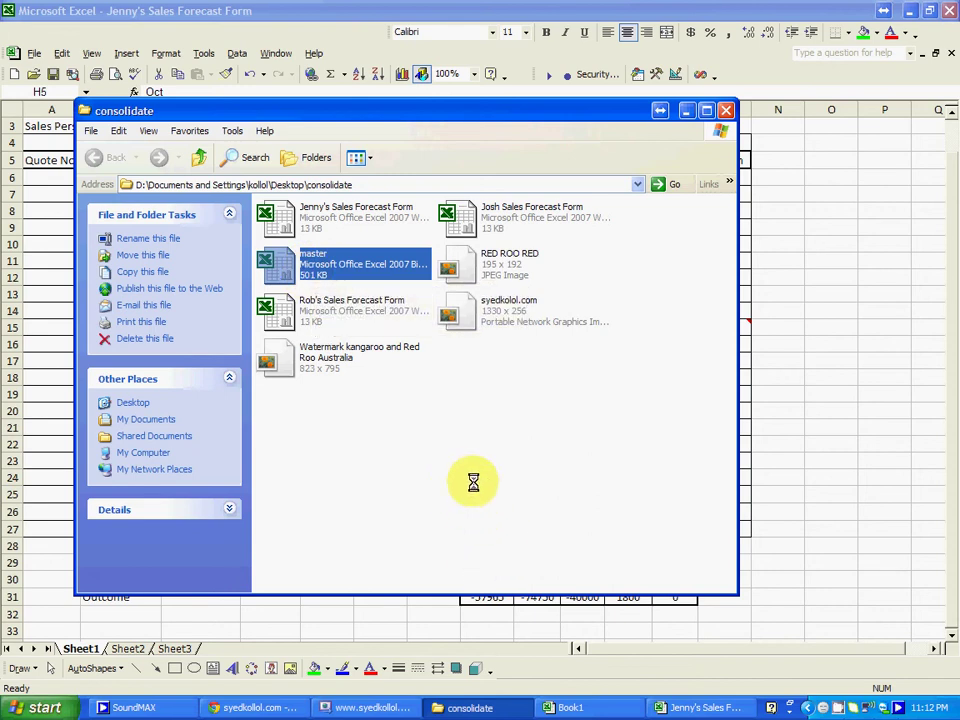
pyautogui.click(620, 707)
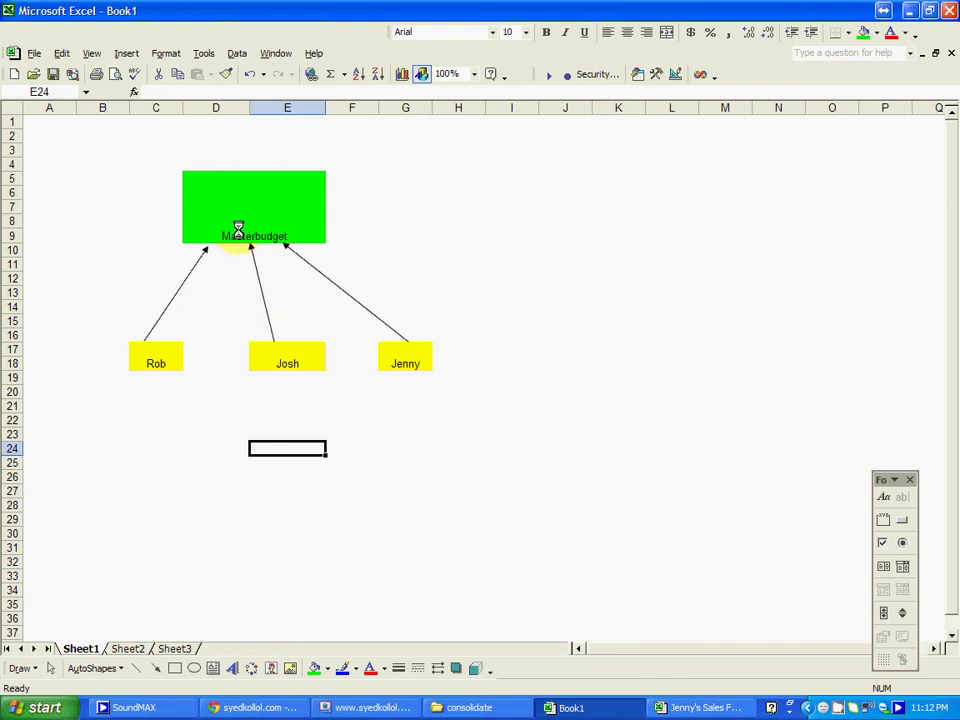
pyautogui.click(238, 230)
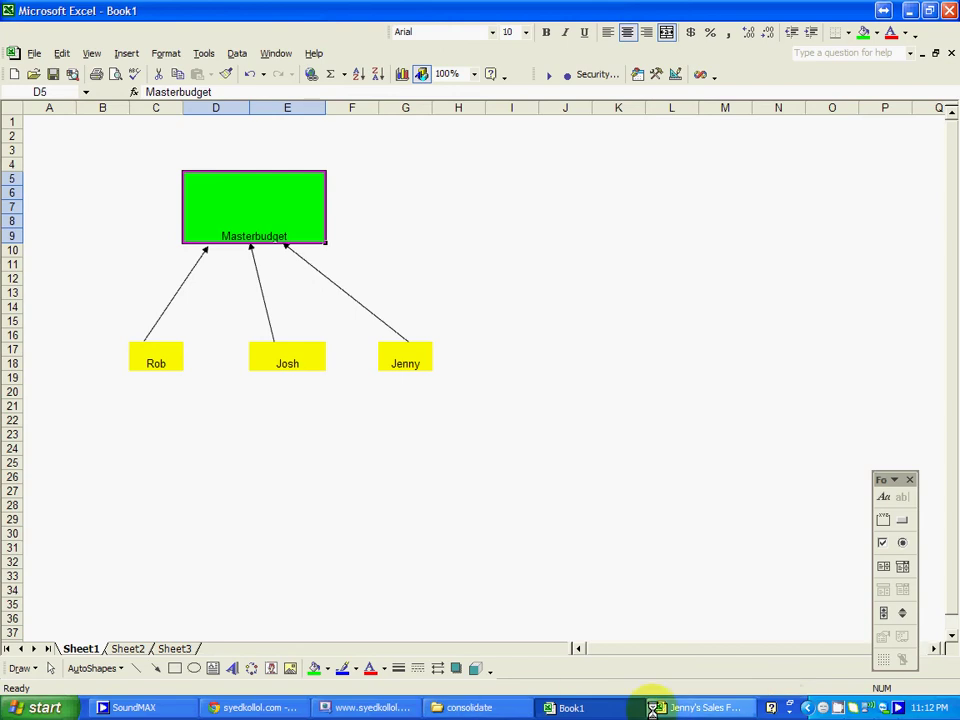
# Open the master workbook from the consolidate folder and reposition its BiriyaniMasterSalesForecastForm window.
pyautogui.click(702, 708)
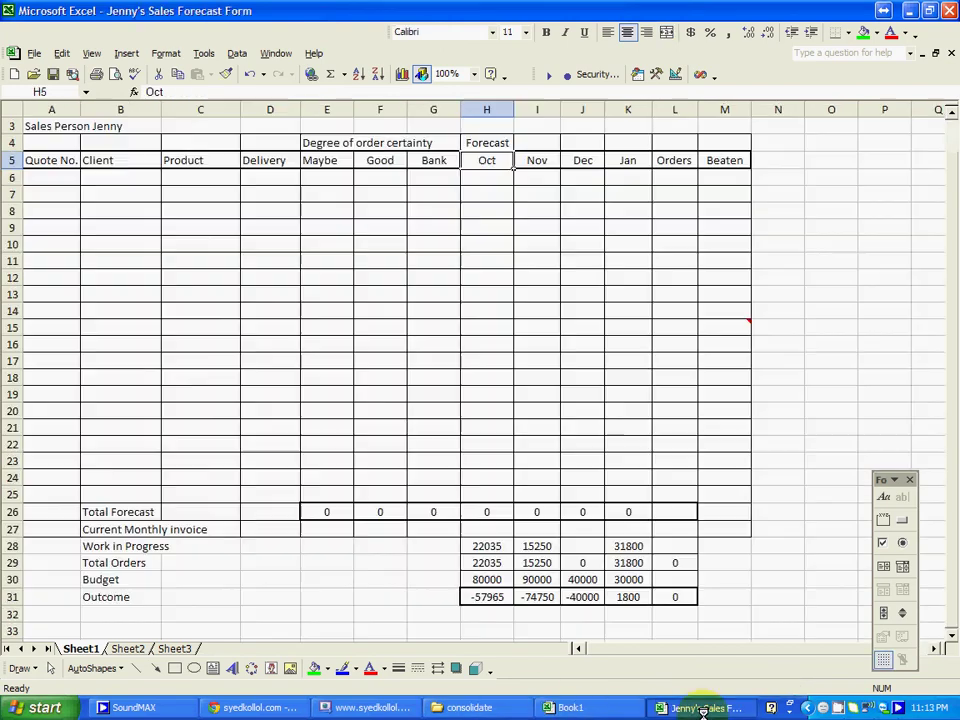
pyautogui.click(458, 708)
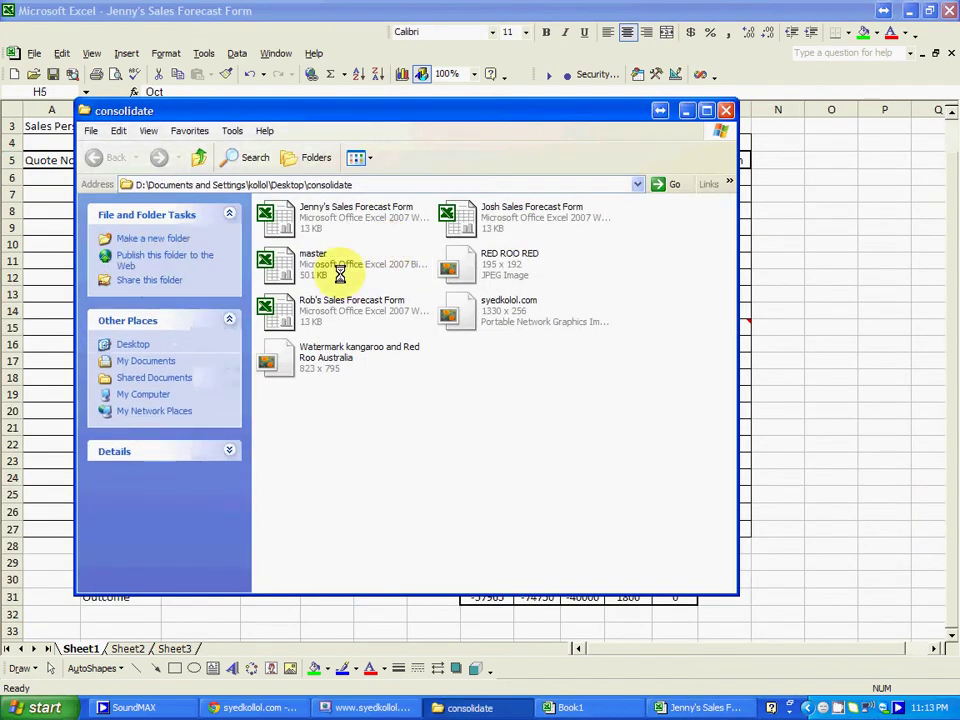
pyautogui.doubleClick(335, 272)
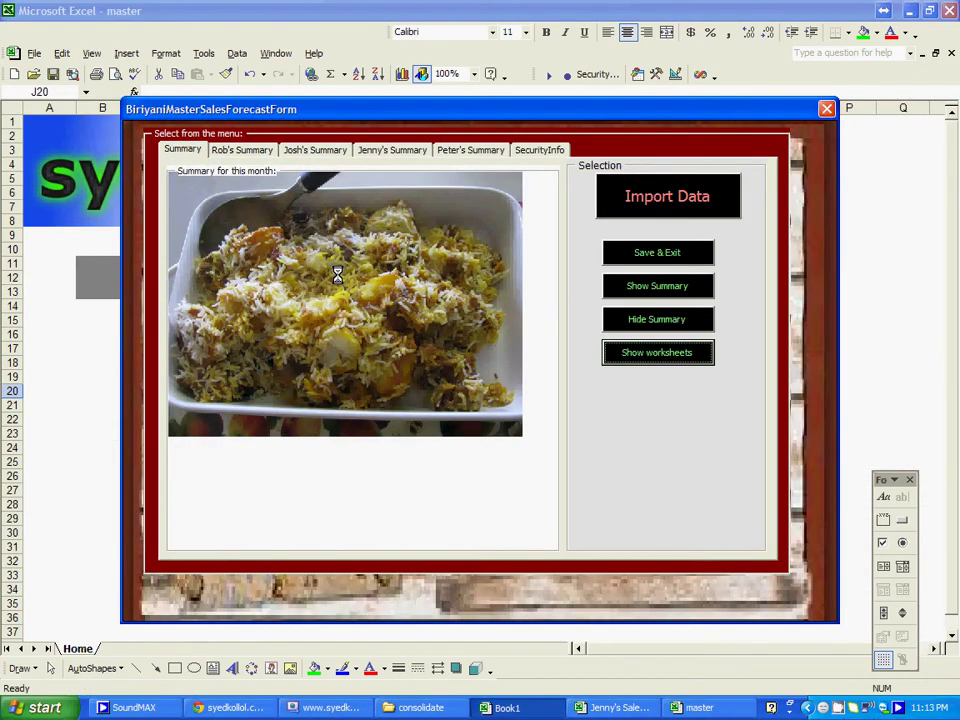
pyautogui.click(346, 110)
pyautogui.moveTo(346, 110); pyautogui.dragTo(316, 114)
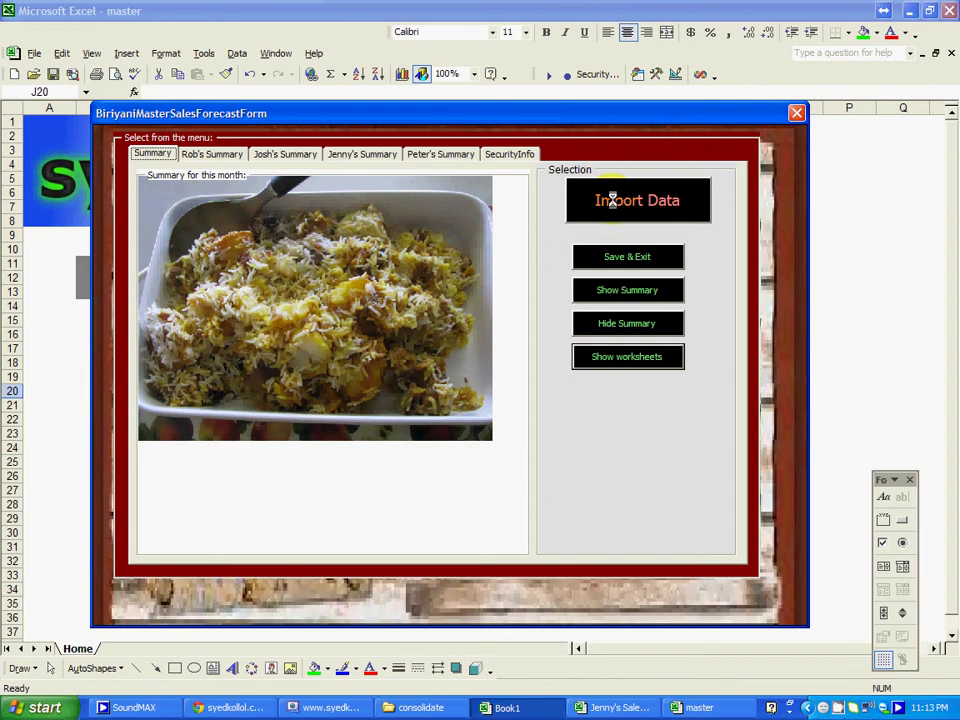
# Look through the Rob's, Josh's, Jenny's and Peter's Summary pages of the form and return to the Summary page.
pyautogui.click(213, 157)
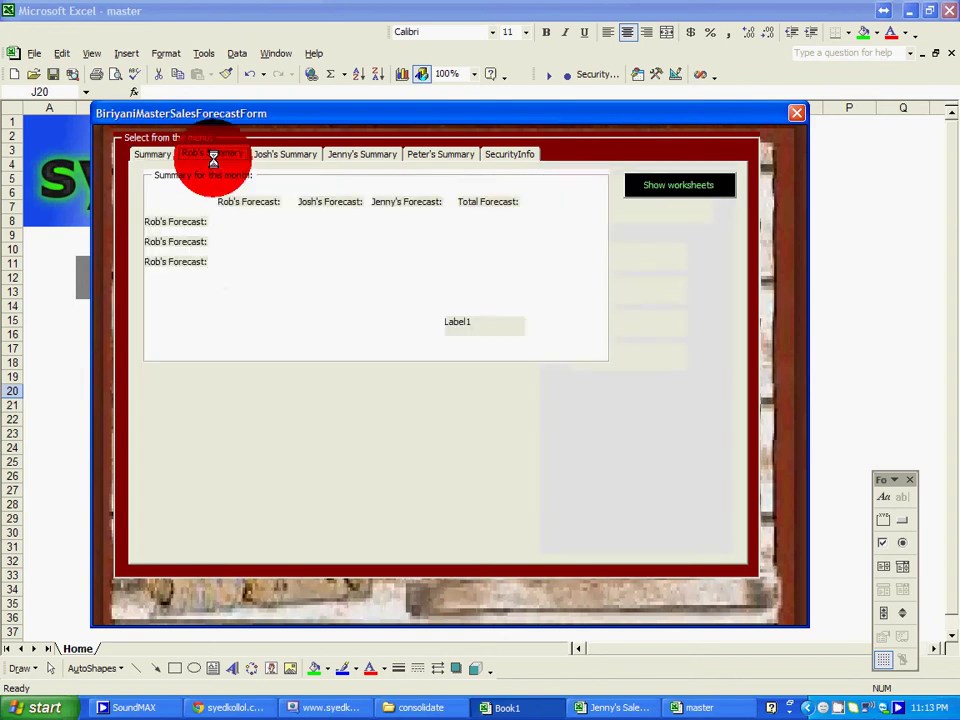
pyautogui.click(290, 156)
pyautogui.click(369, 158)
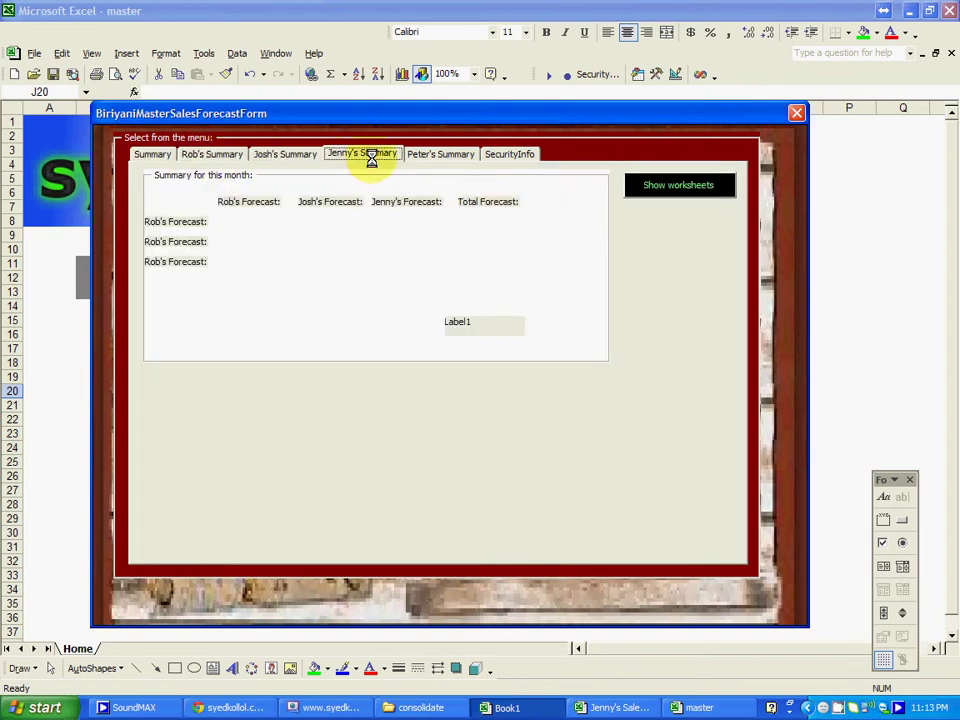
pyautogui.click(430, 157)
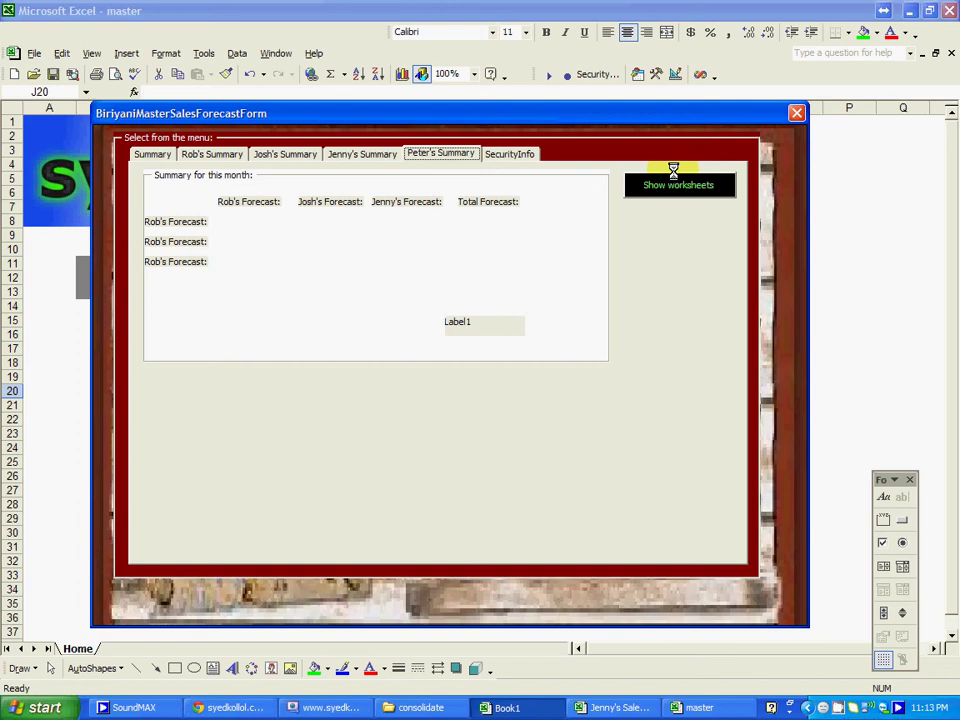
pyautogui.click(155, 158)
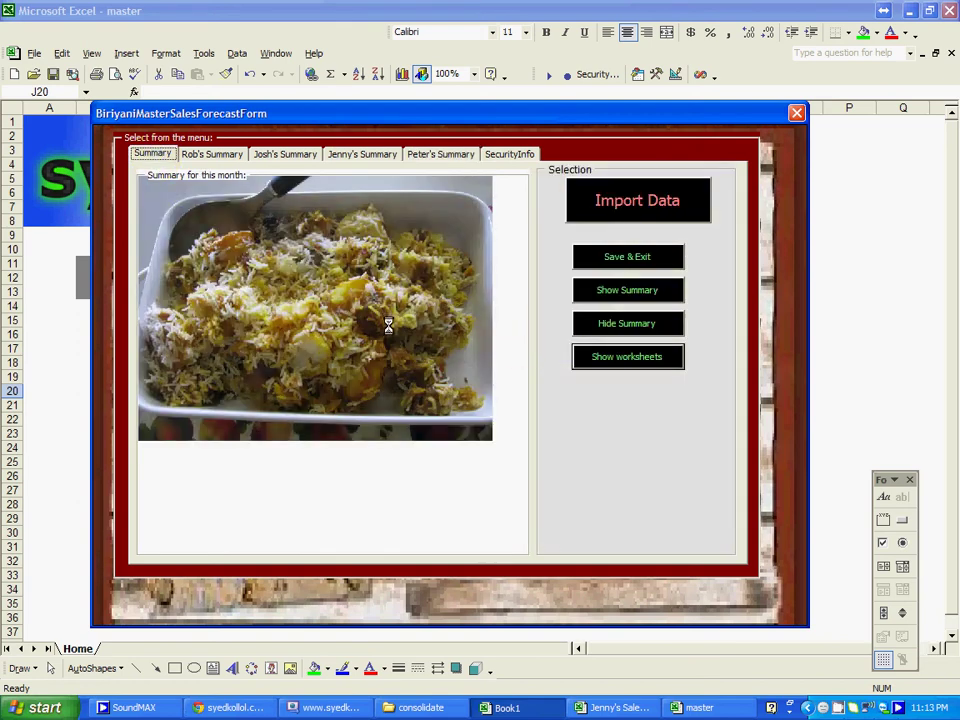
# Close the BiriyaniMasterSalesForecastForm and switch to the Jenny's Sales Forecast Form workbook.
pyautogui.rightClick(628, 707)
pyautogui.click(624, 707)
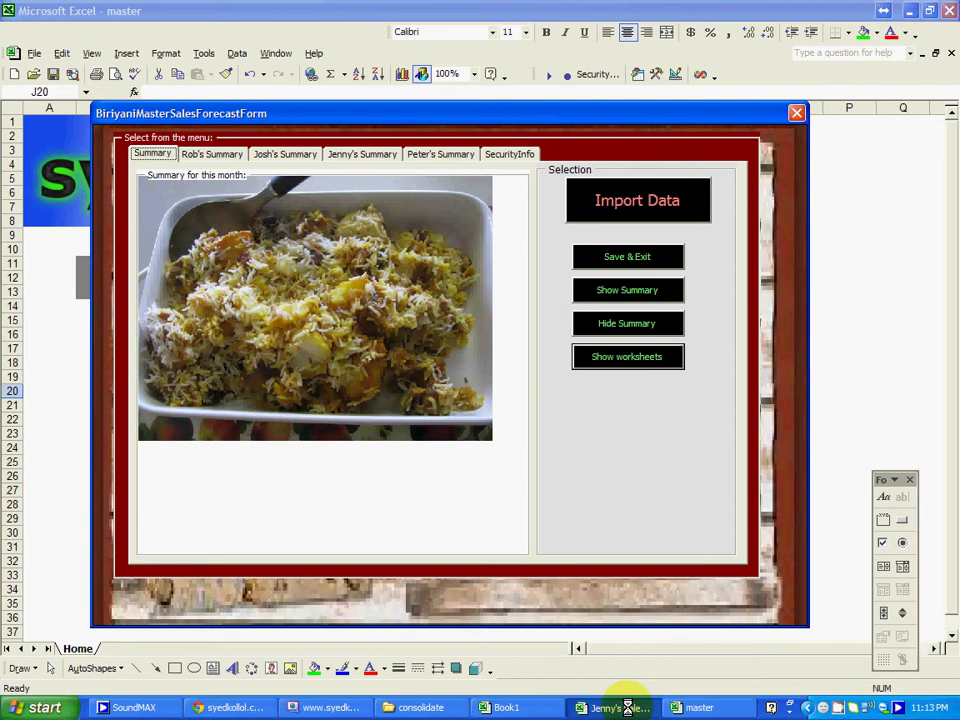
pyautogui.click(797, 114)
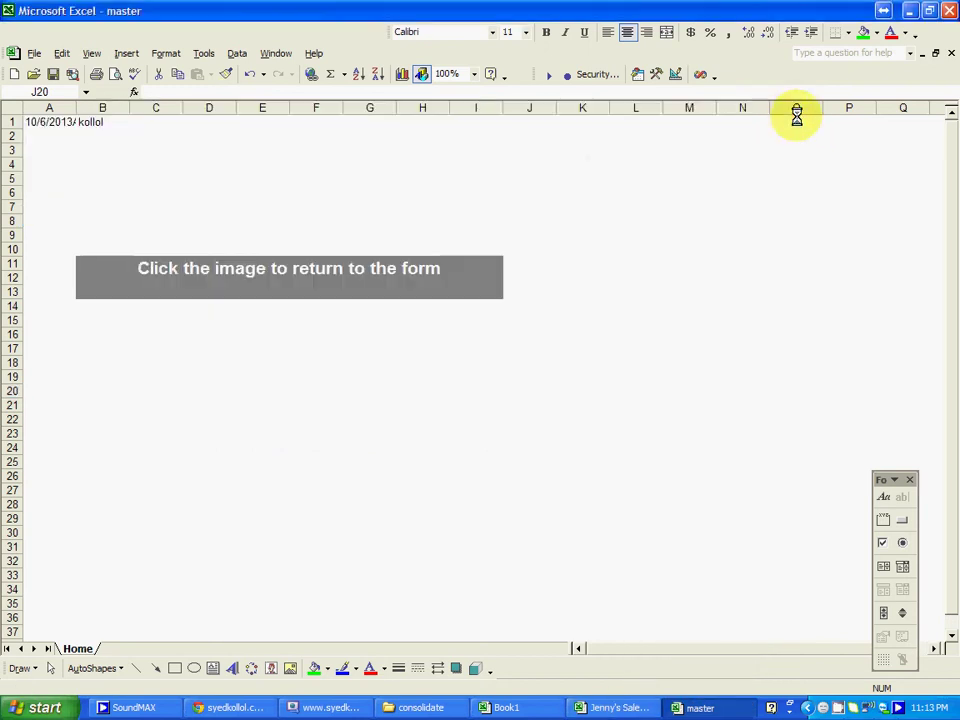
pyautogui.click(618, 707)
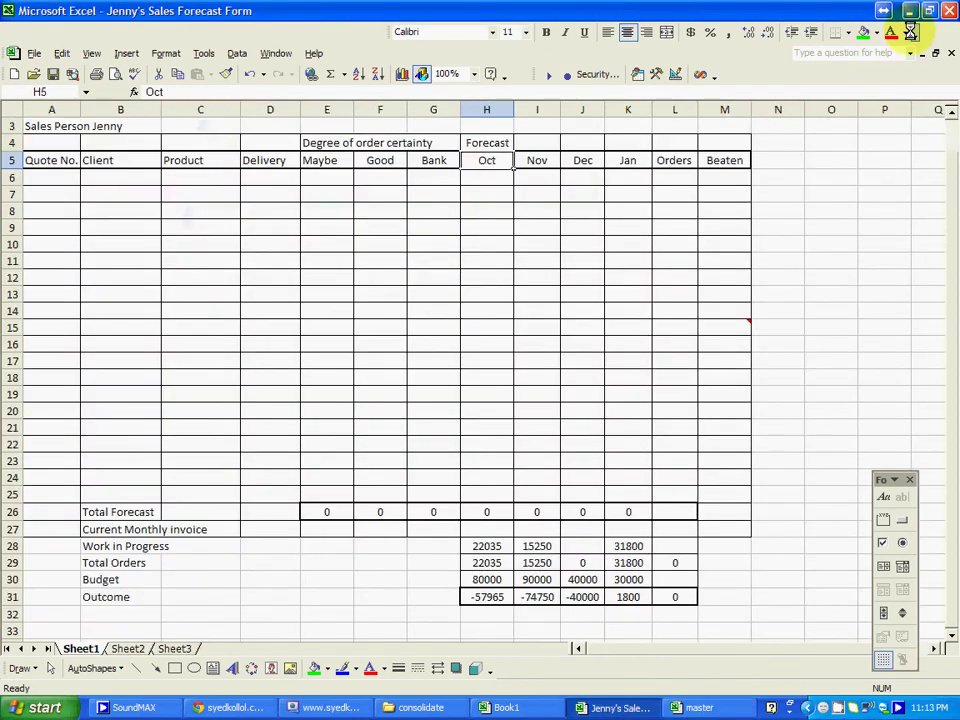
# Try to close Excel, ending the run-time error and saving the changes to all workbooks.
pyautogui.click(950, 10)
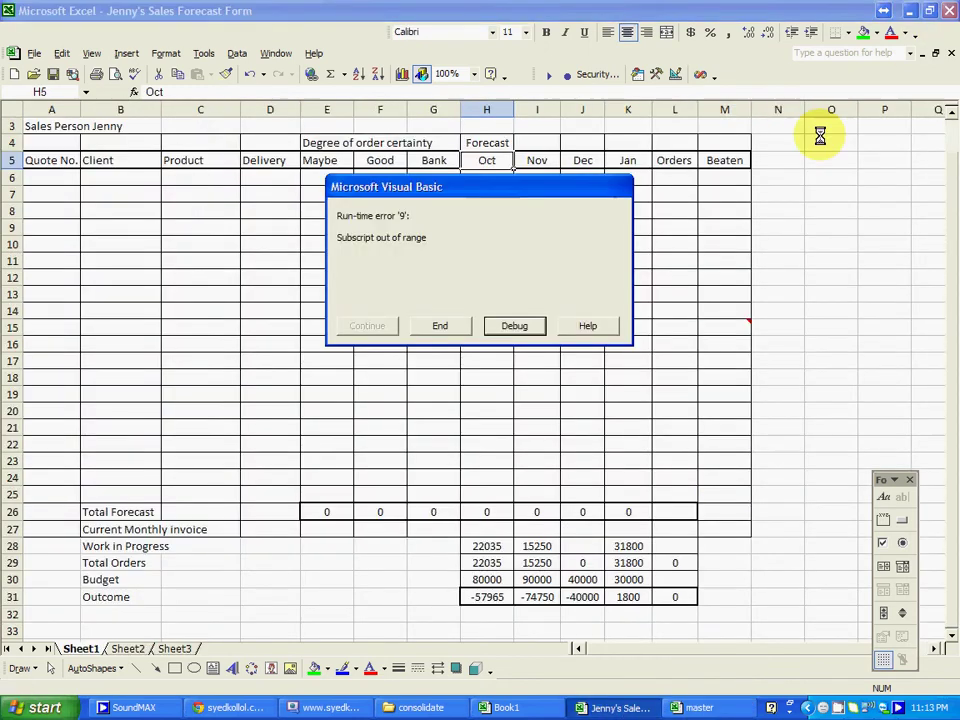
pyautogui.click(441, 326)
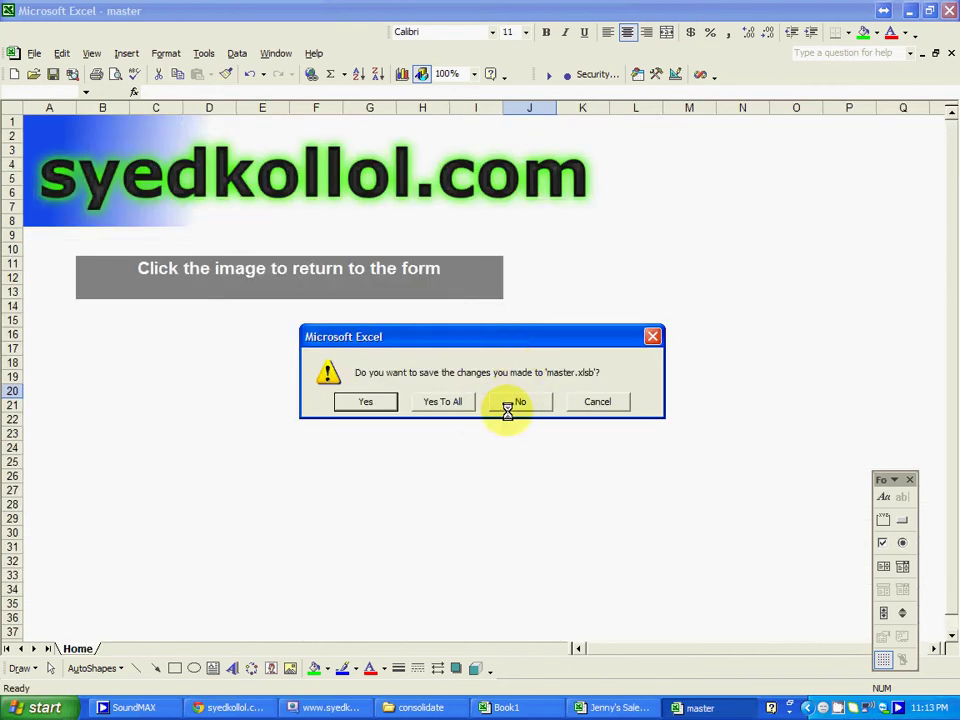
pyautogui.click(443, 402)
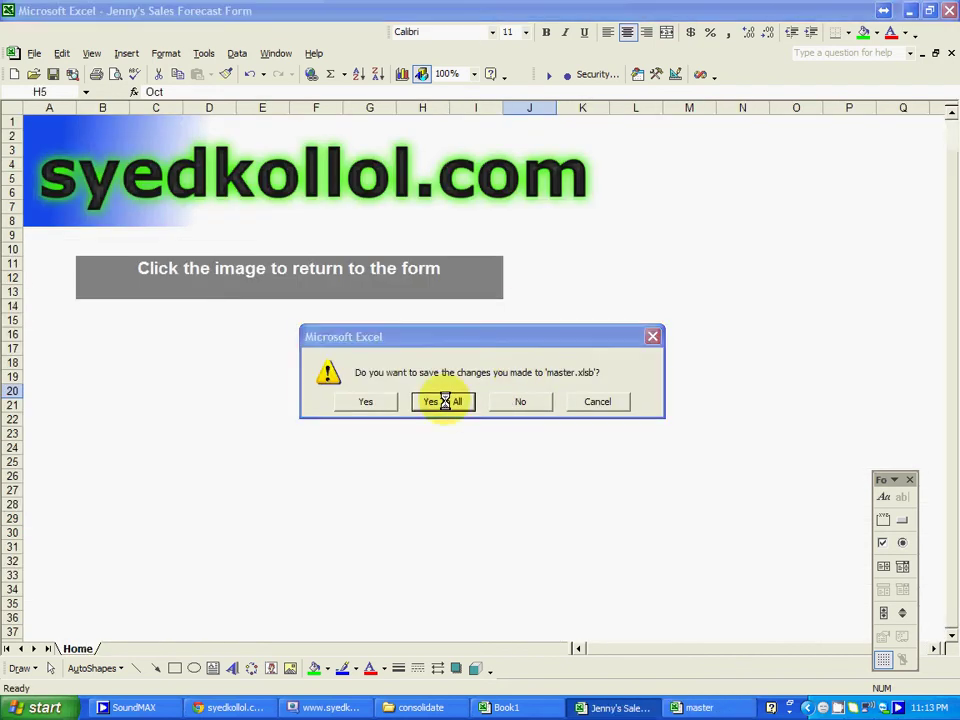
pyautogui.click(606, 504)
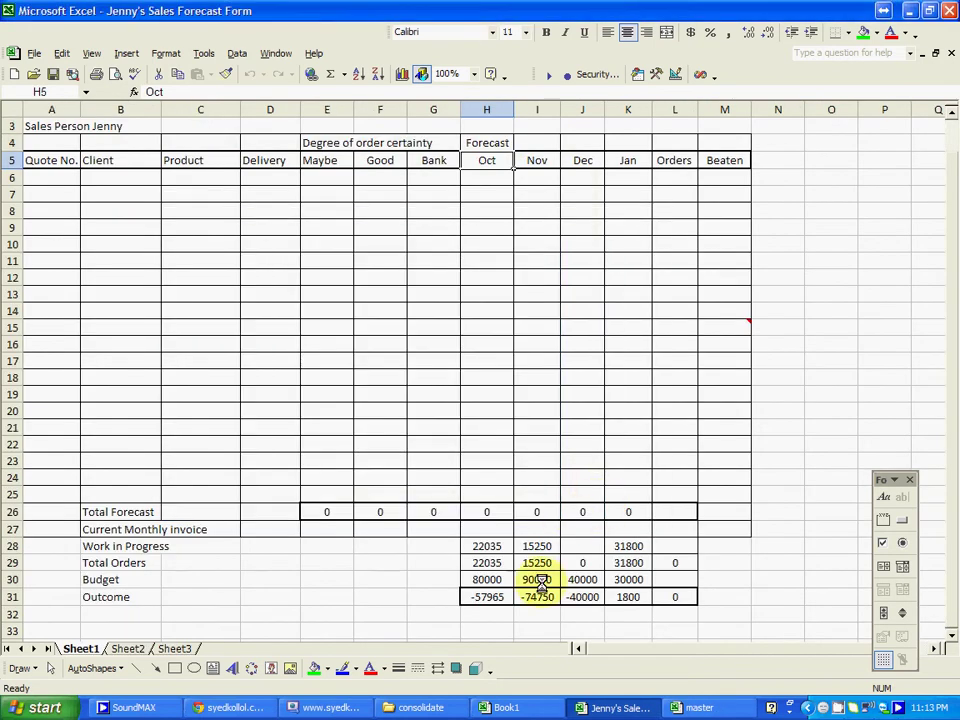
# Open the run-time error's code in the debugger, and close the Visual Basic editor to stop debugging.
pyautogui.click(600, 707)
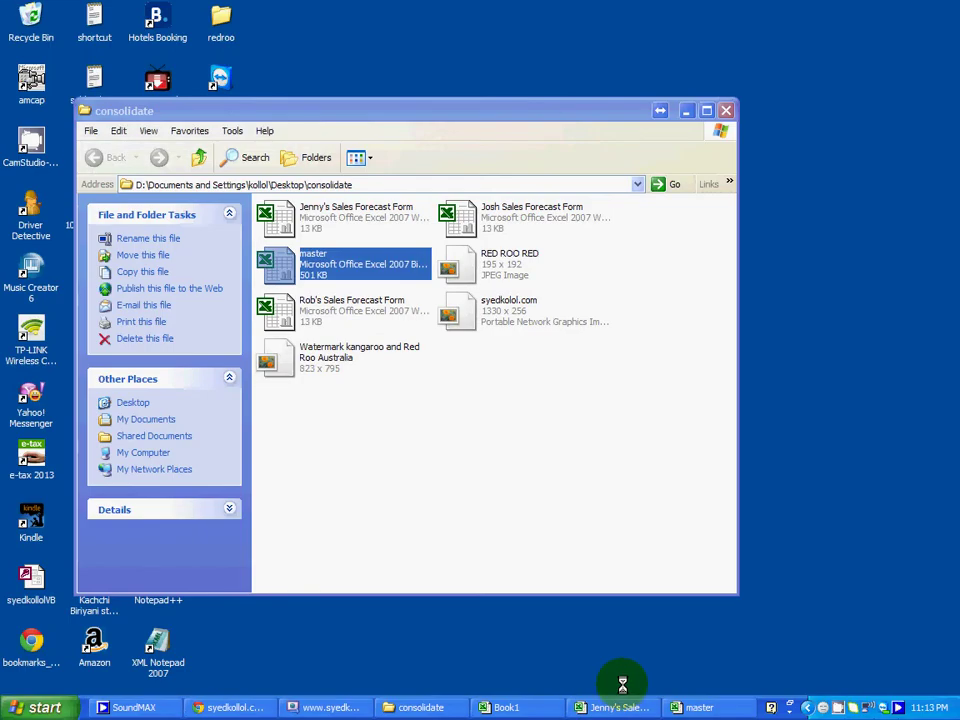
pyautogui.click(636, 705)
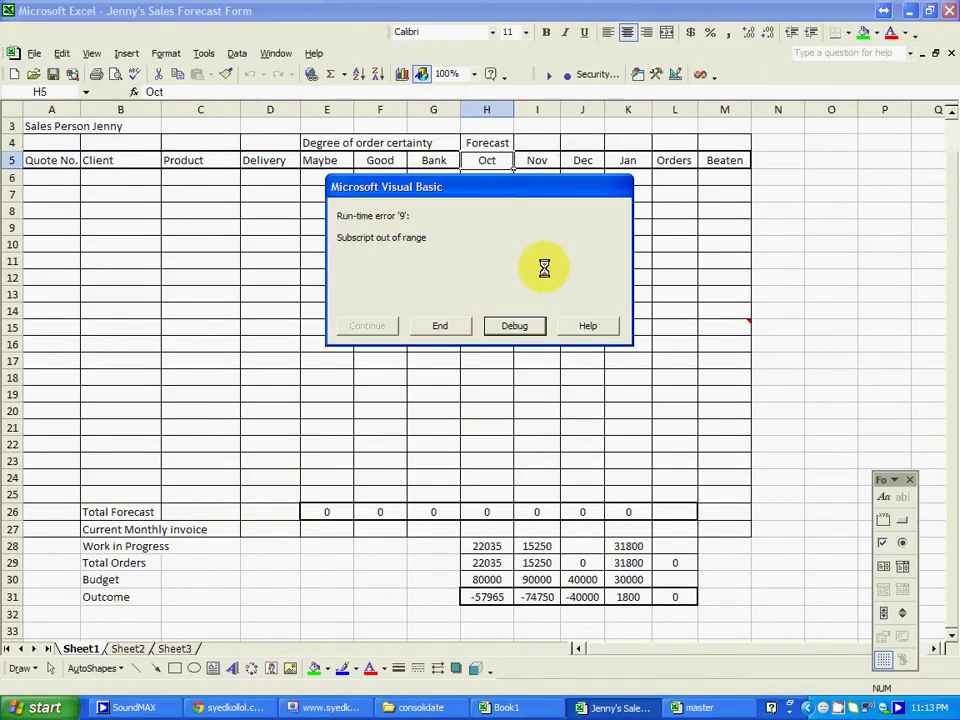
pyautogui.click(515, 325)
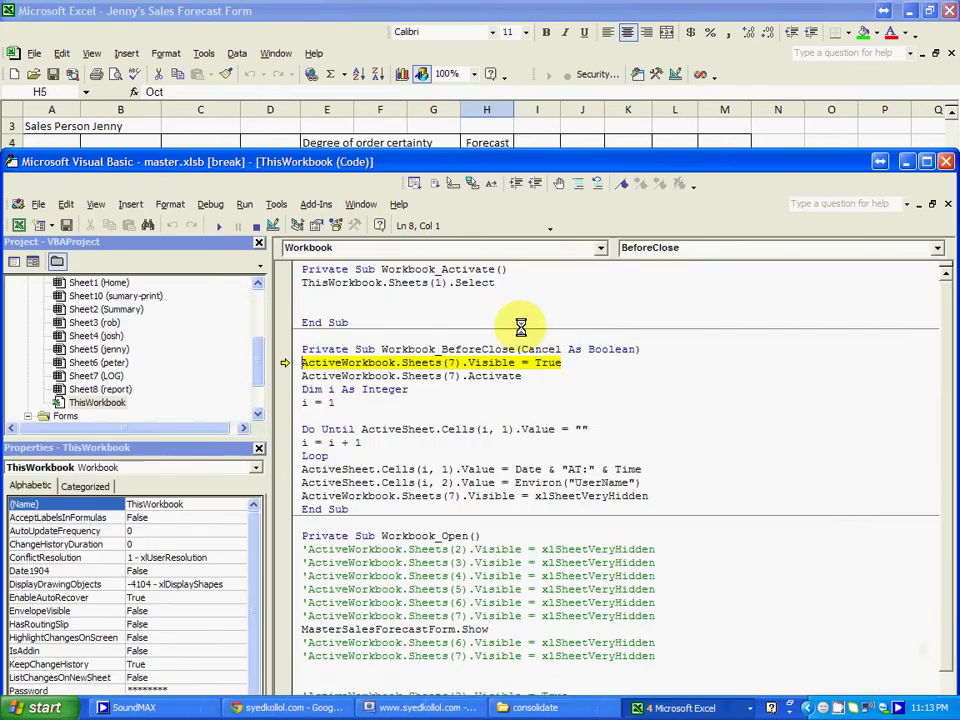
pyautogui.click(943, 162)
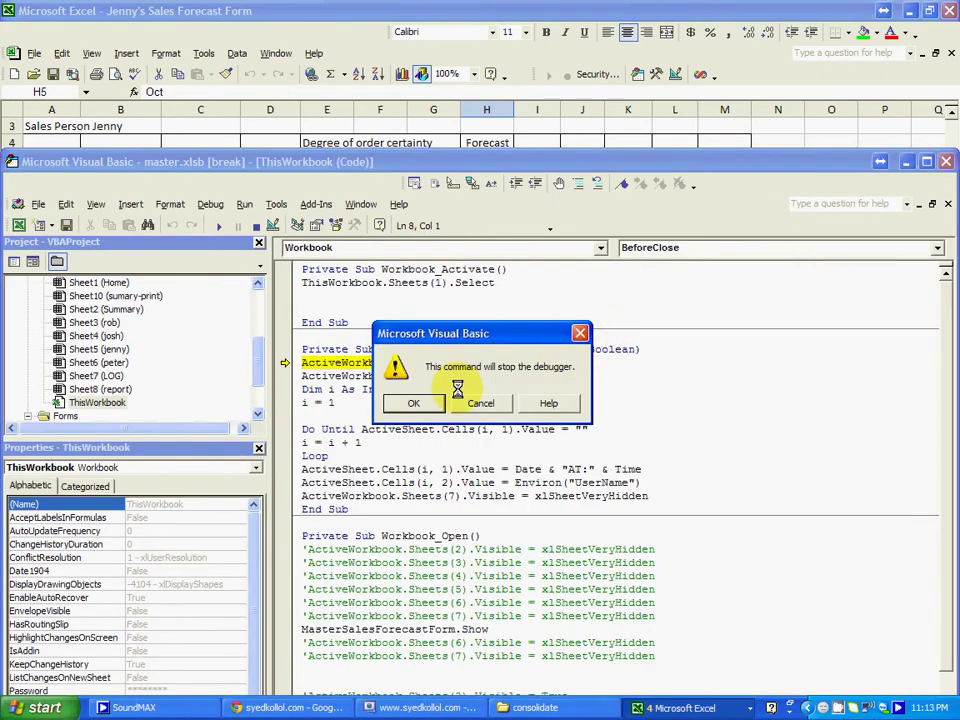
pyautogui.click(422, 402)
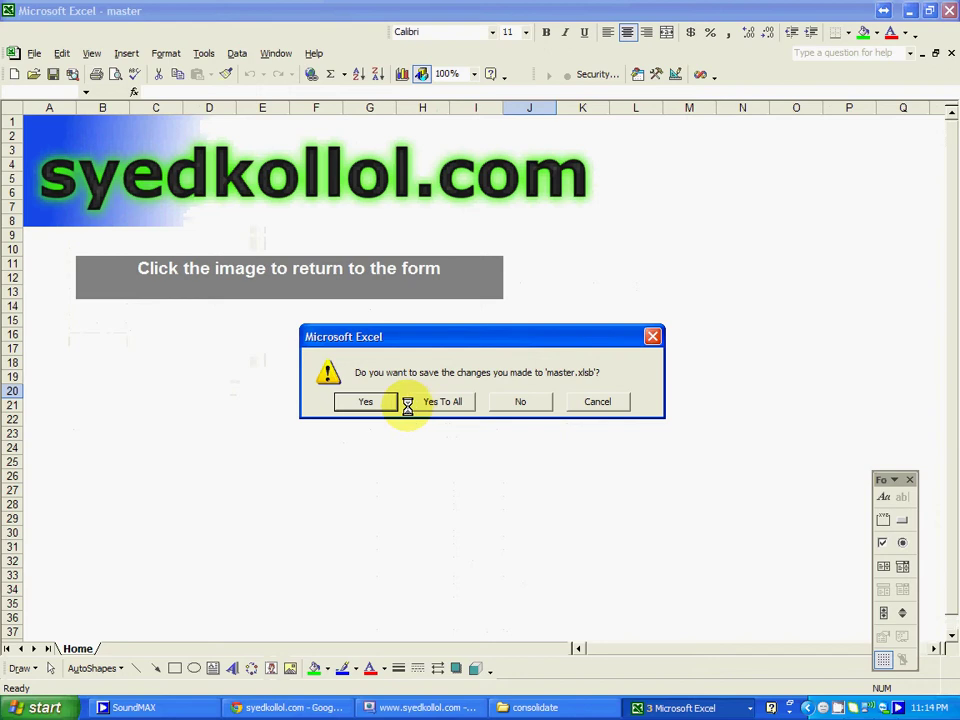
# Close all open workbooks, including master and Book1, without saving their changes.
pyautogui.click(516, 402)
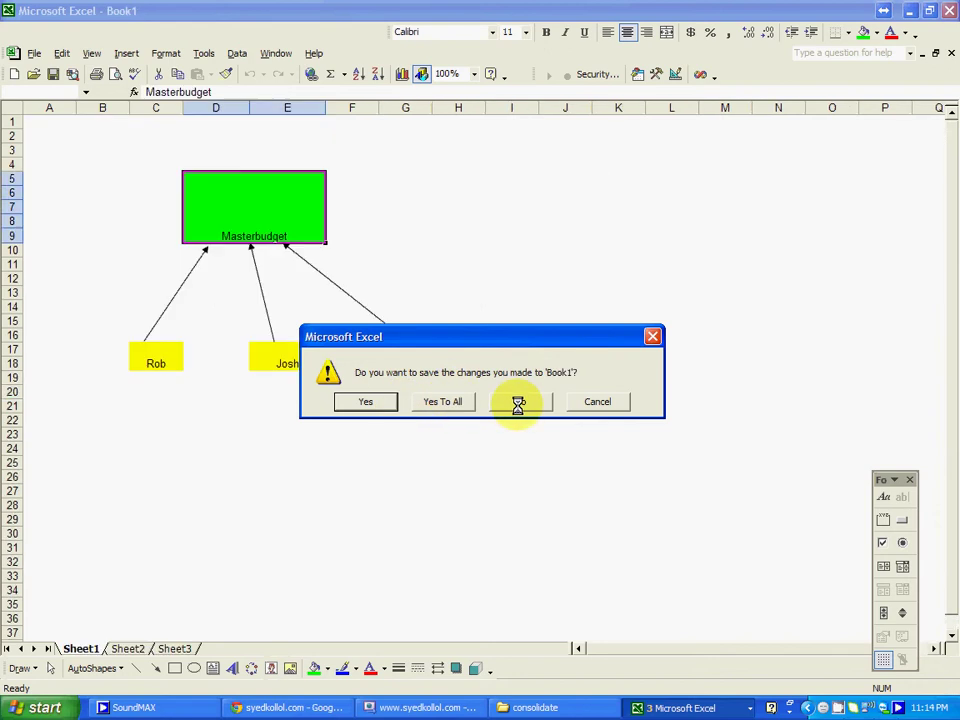
pyautogui.click(517, 402)
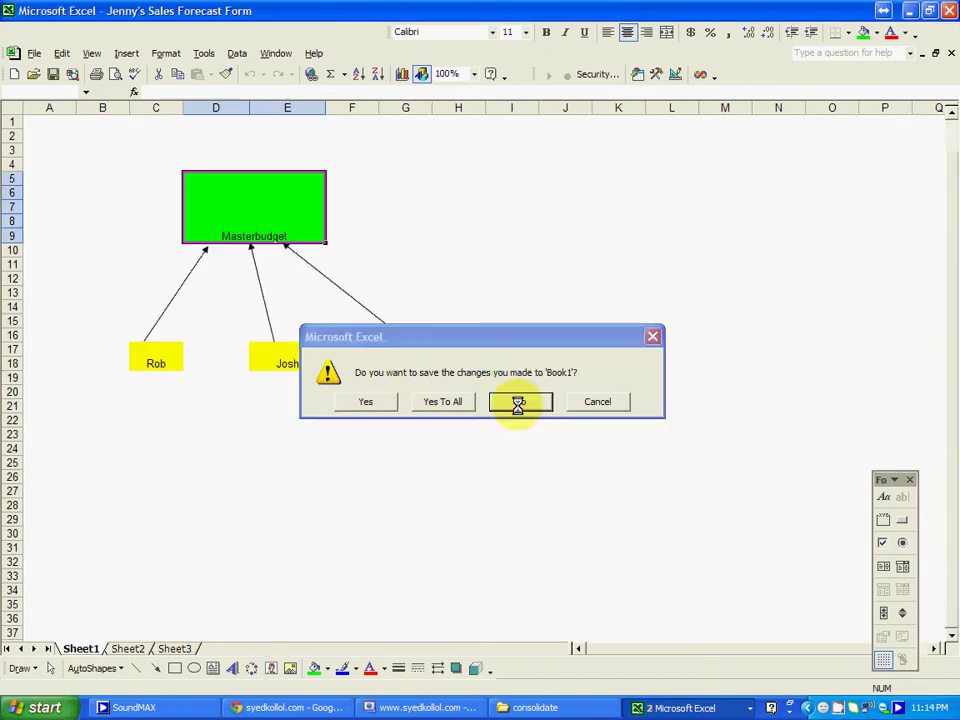
pyautogui.click(517, 402)
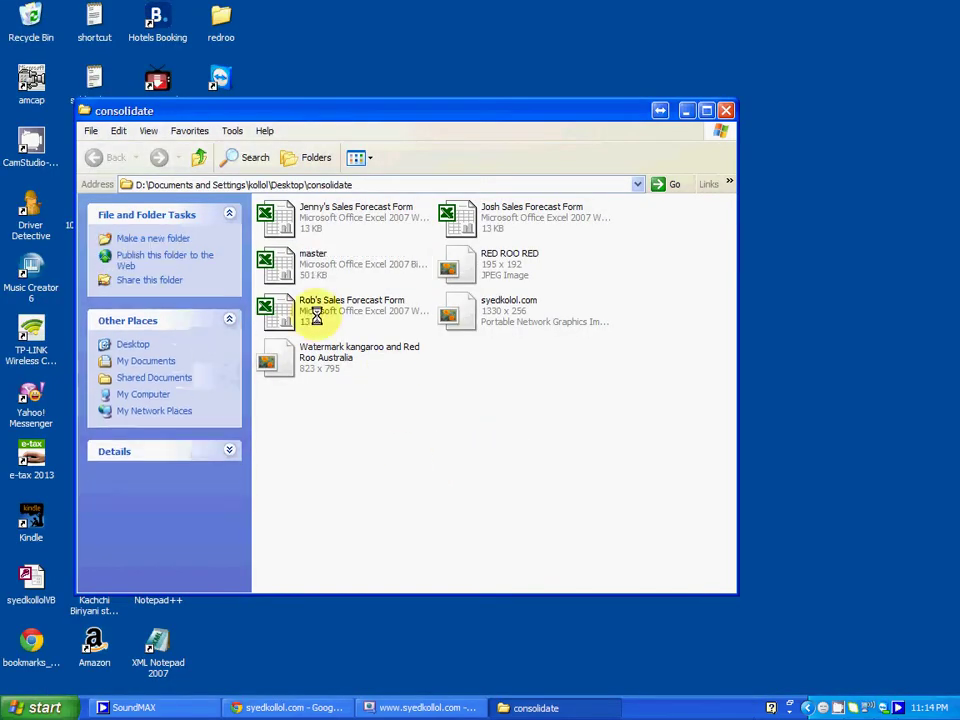
# Open the master workbook and import the salespeople's data through its form, discarding the clipboard contents whenever asked.
pyautogui.doubleClick(313, 265)
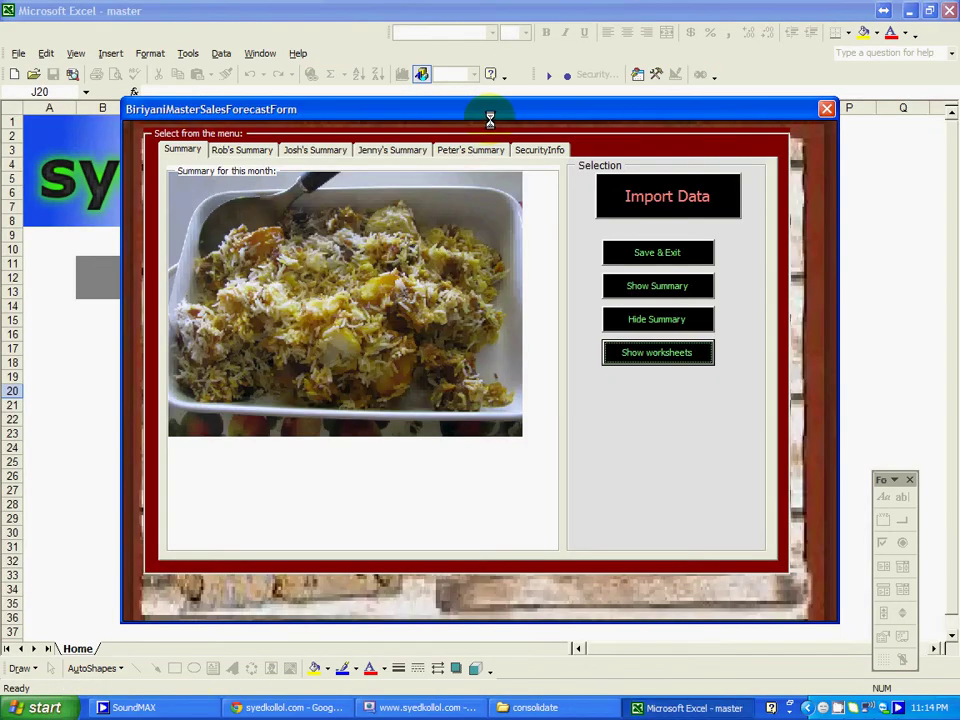
pyautogui.moveTo(489, 113); pyautogui.dragTo(465, 88)
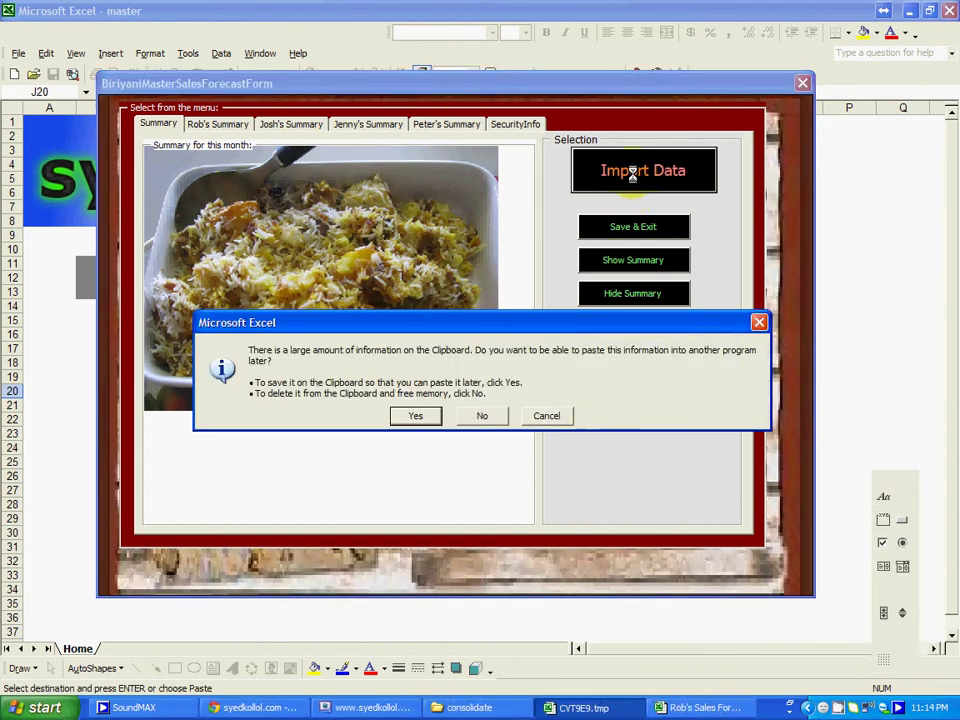
pyautogui.click(480, 416)
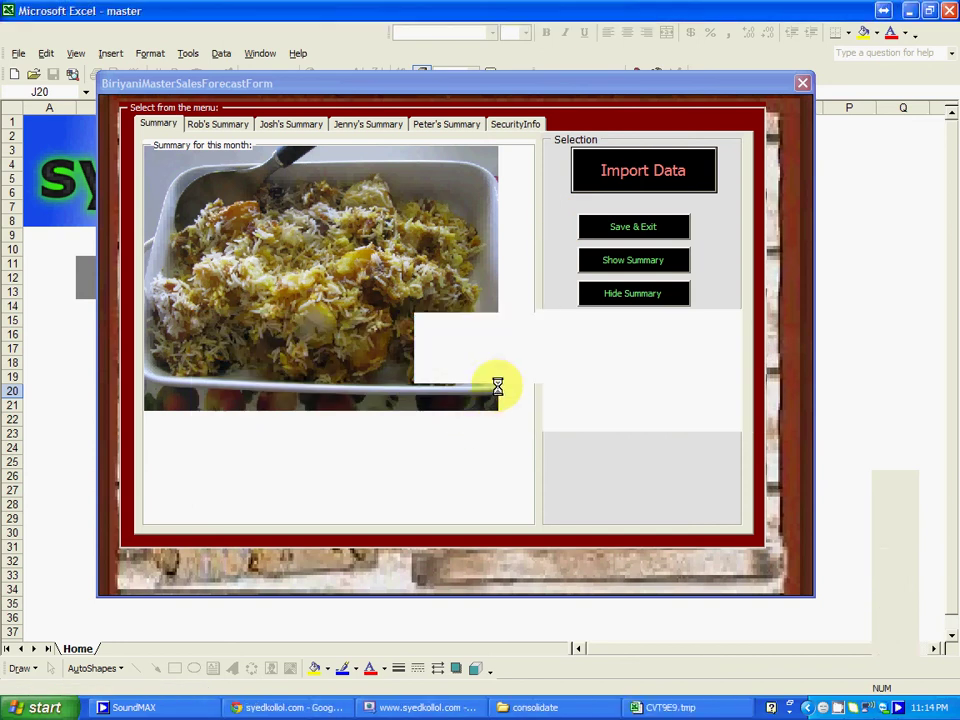
pyautogui.click(485, 413)
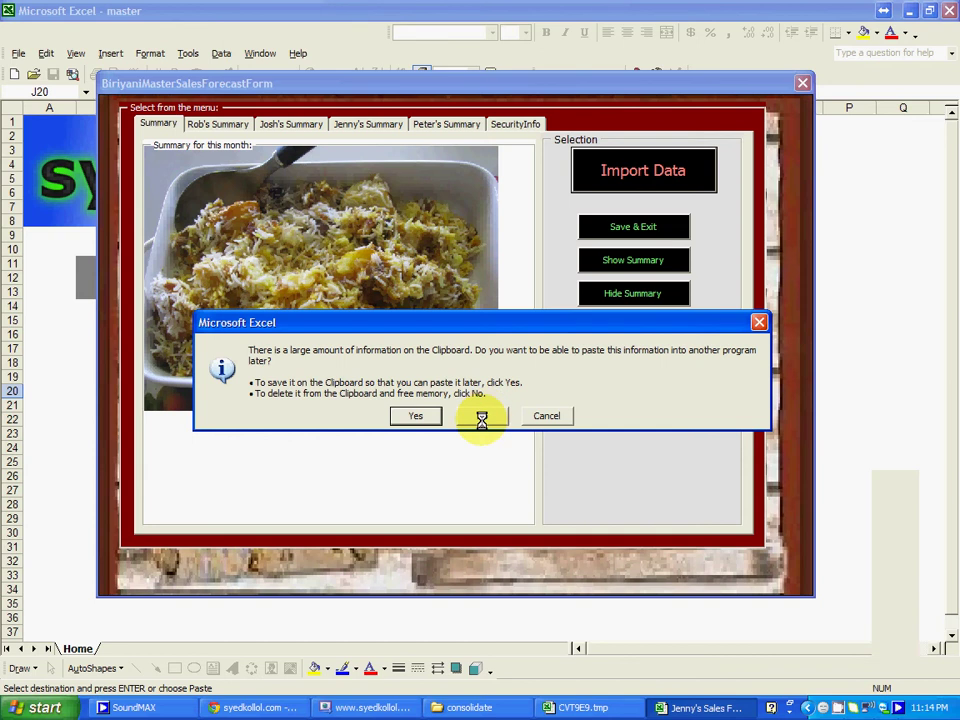
pyautogui.click(481, 417)
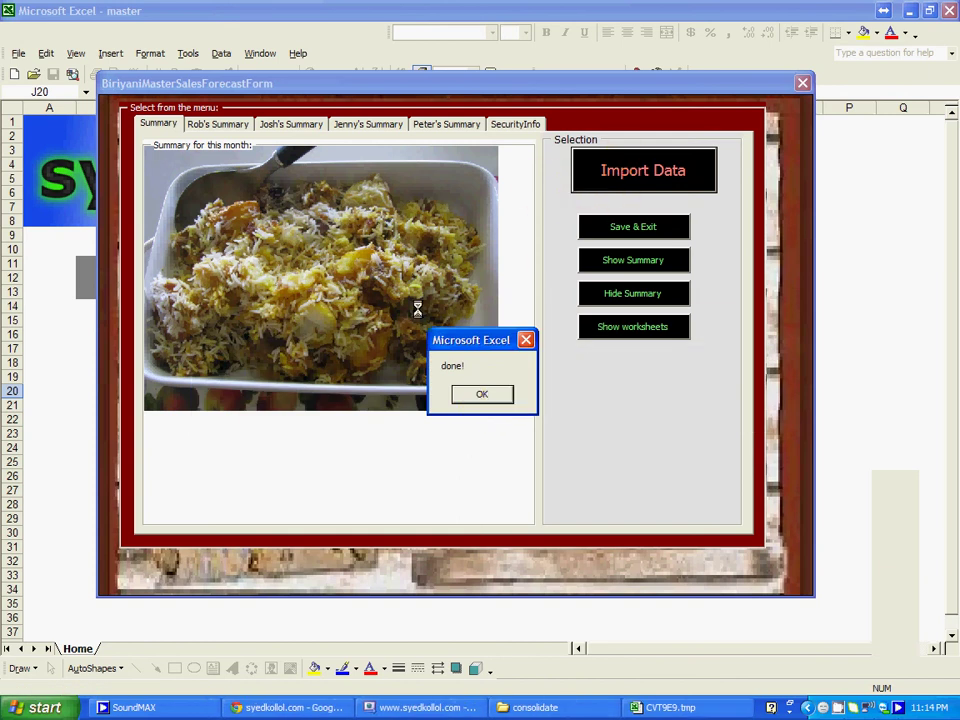
pyautogui.click(474, 396)
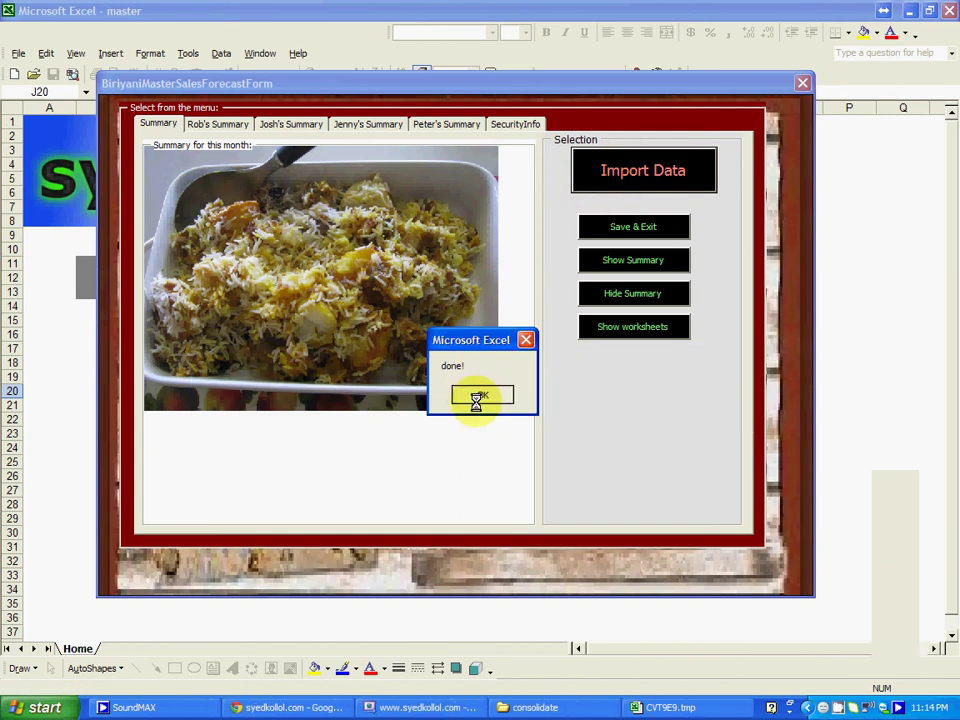
# Show the form's monthly summary, examine its salesperson and Total Forecast rows, and hide the summary.
pyautogui.click(611, 257)
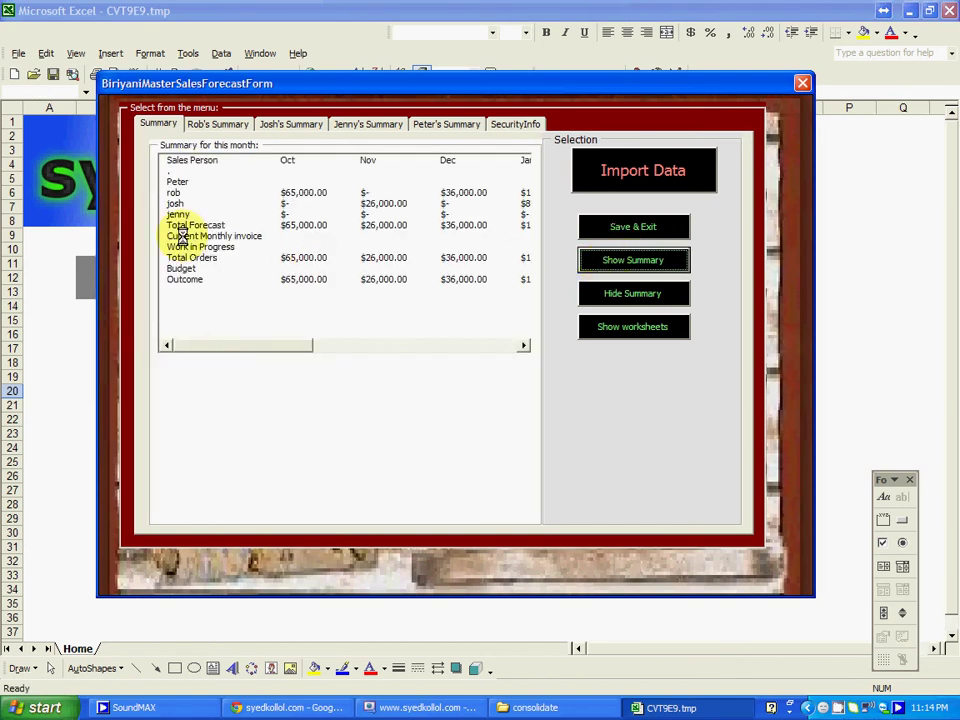
pyautogui.click(178, 203)
pyautogui.click(178, 224)
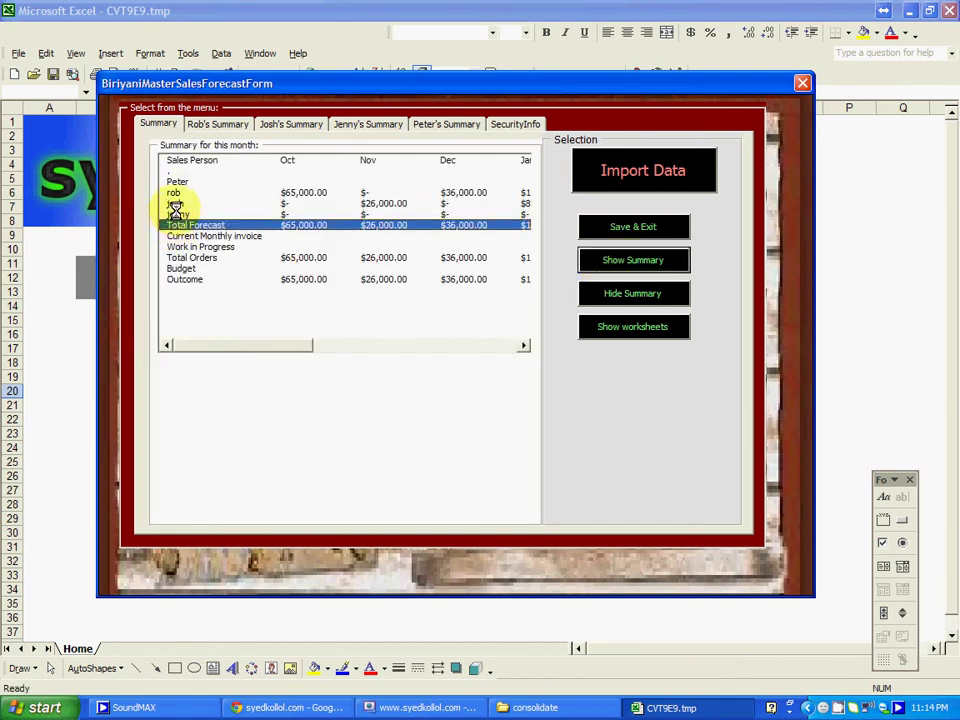
pyautogui.click(175, 212)
pyautogui.click(175, 204)
pyautogui.click(176, 191)
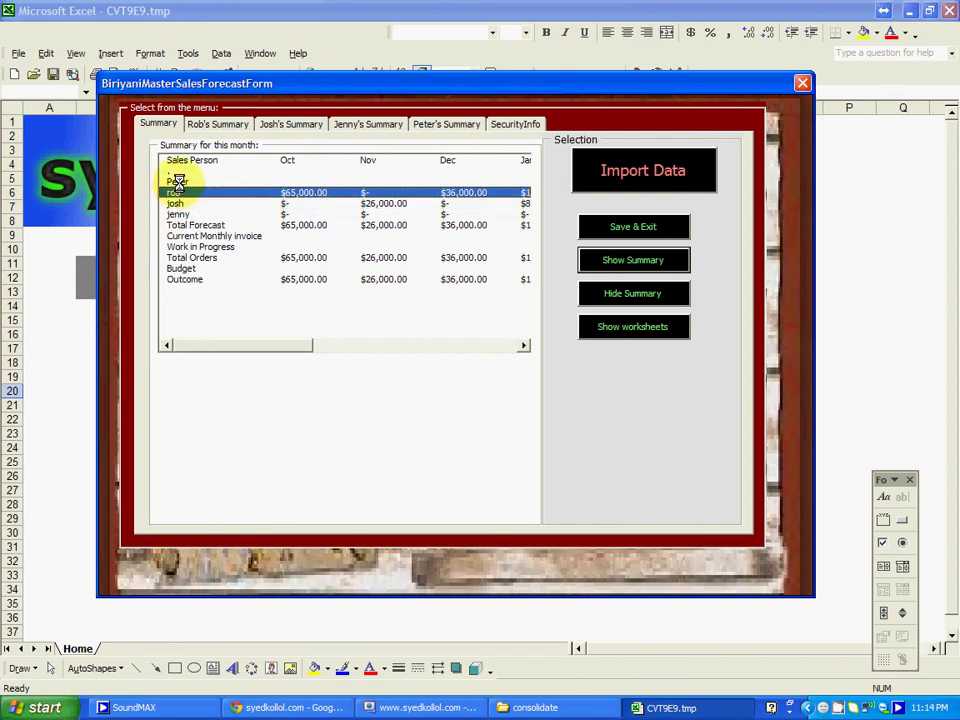
pyautogui.click(180, 180)
pyautogui.moveTo(236, 344); pyautogui.dragTo(167, 289)
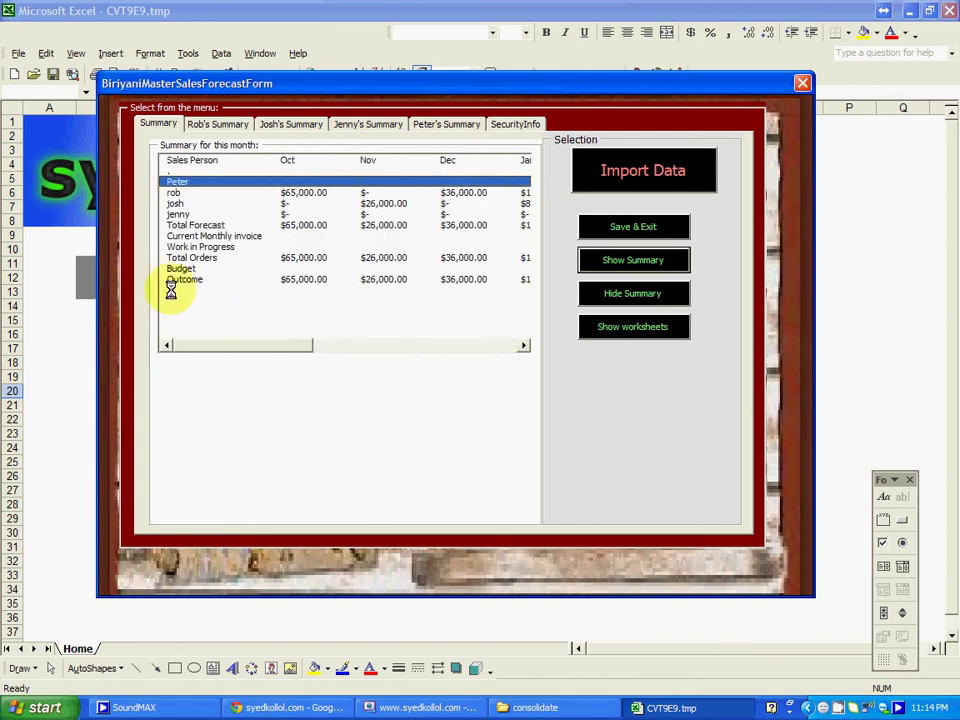
pyautogui.click(652, 298)
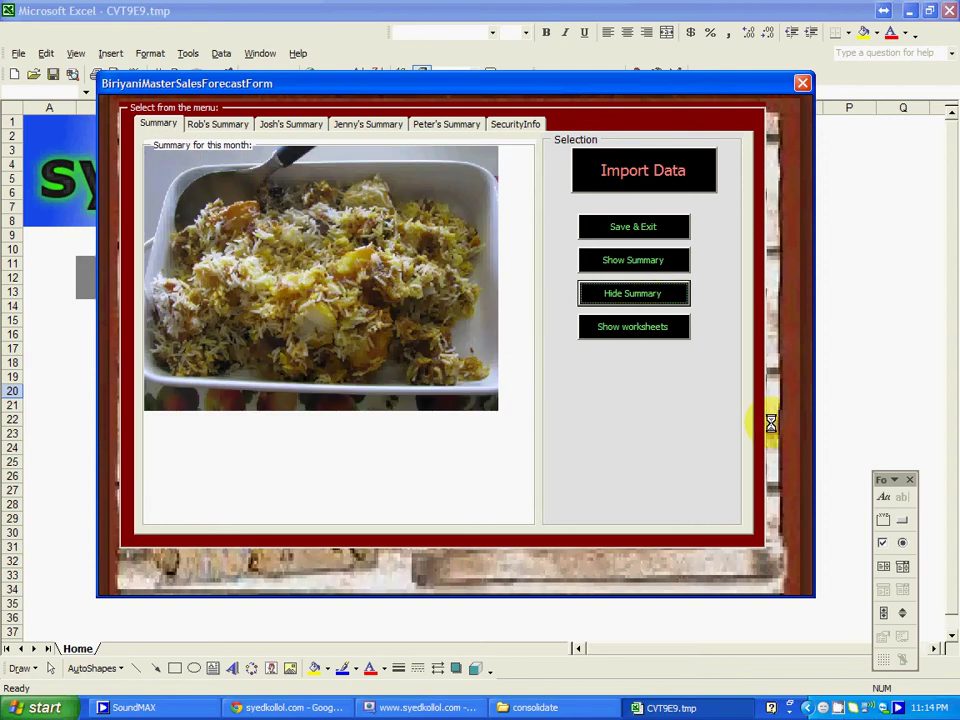
# Show the workbook's worksheets to view the Summary sheet, and reopen the form from the Home sheet's image.
pyautogui.click(647, 326)
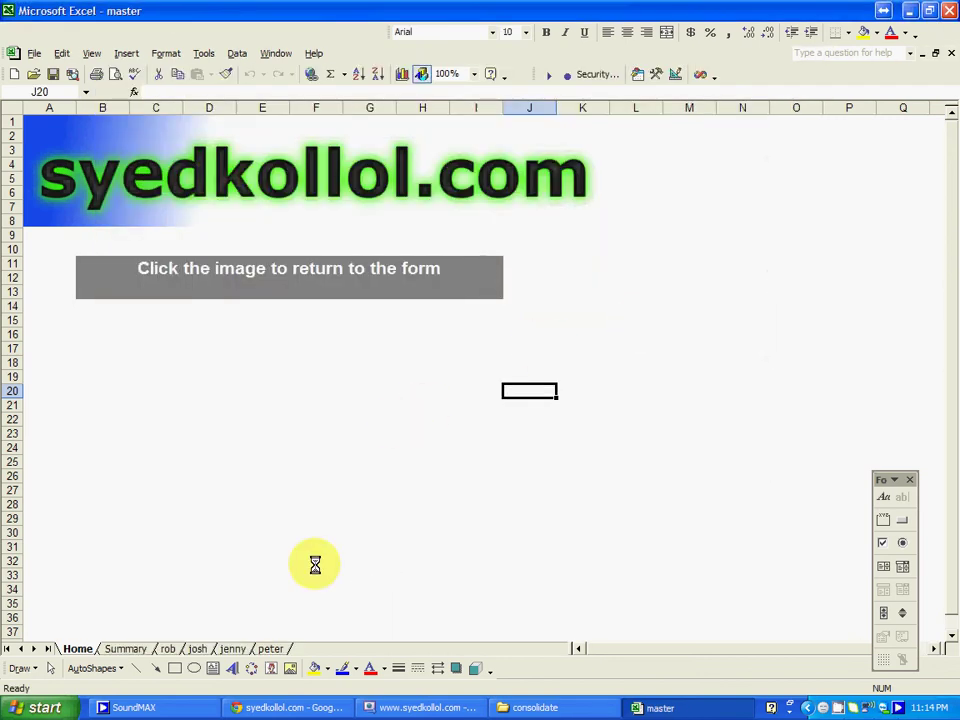
pyautogui.click(128, 648)
pyautogui.click(332, 266)
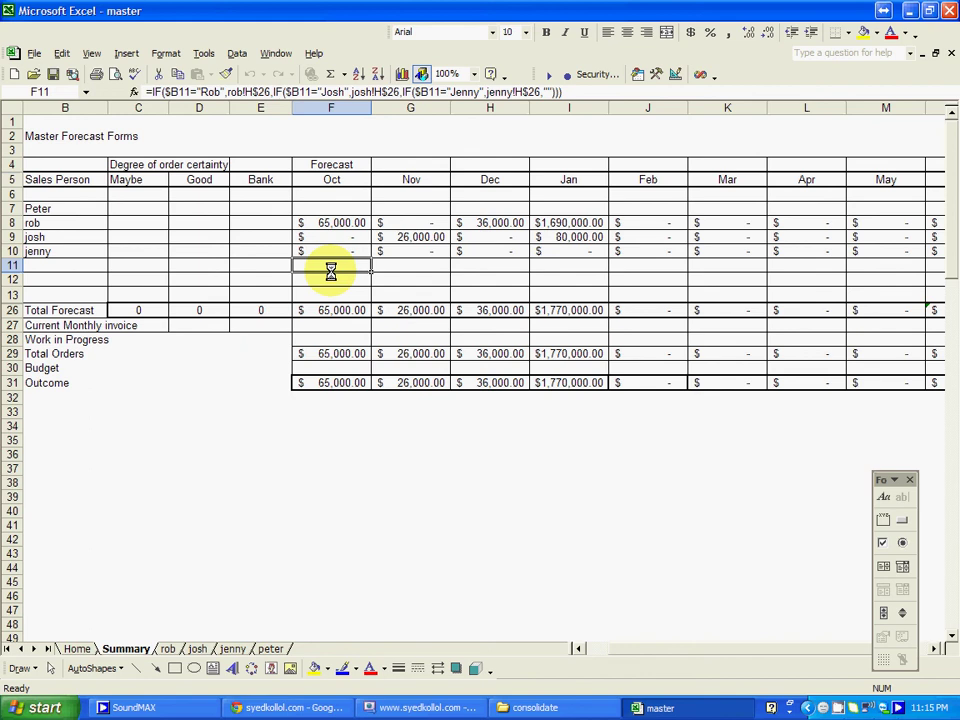
pyautogui.click(78, 648)
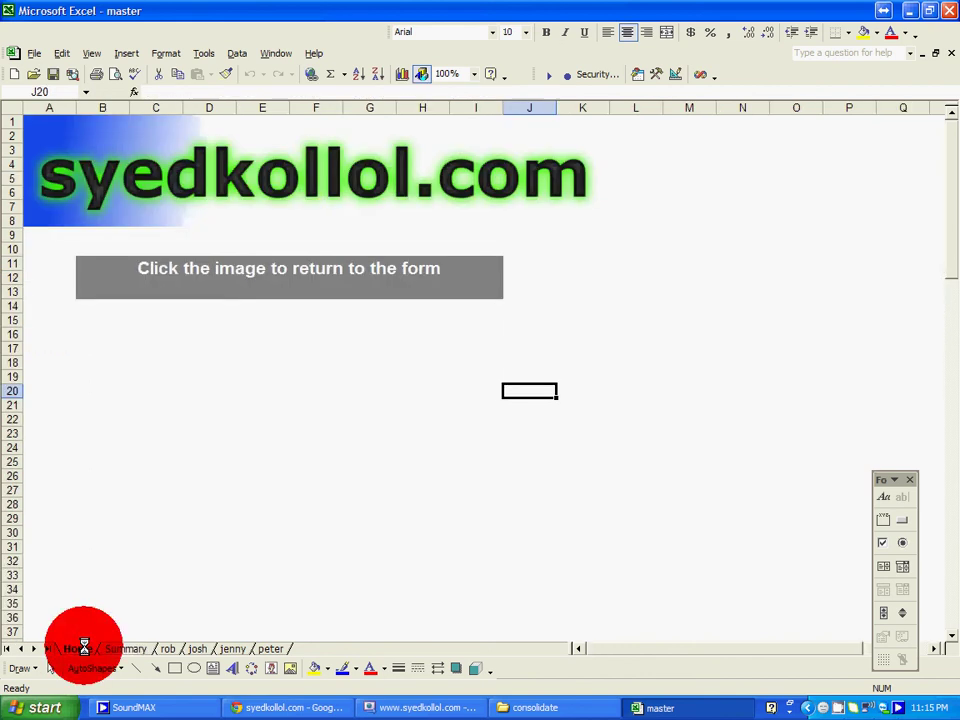
pyautogui.click(296, 204)
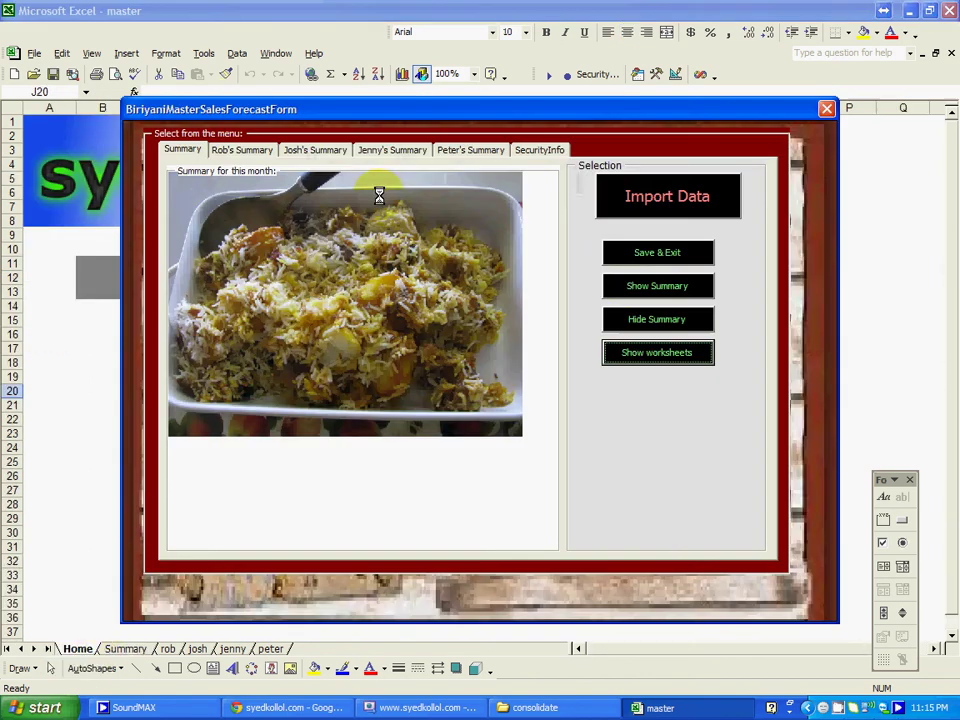
# Show the form's summary, and return to the worksheets to inspect the formula in cell F8 of the Summary sheet.
pyautogui.click(626, 283)
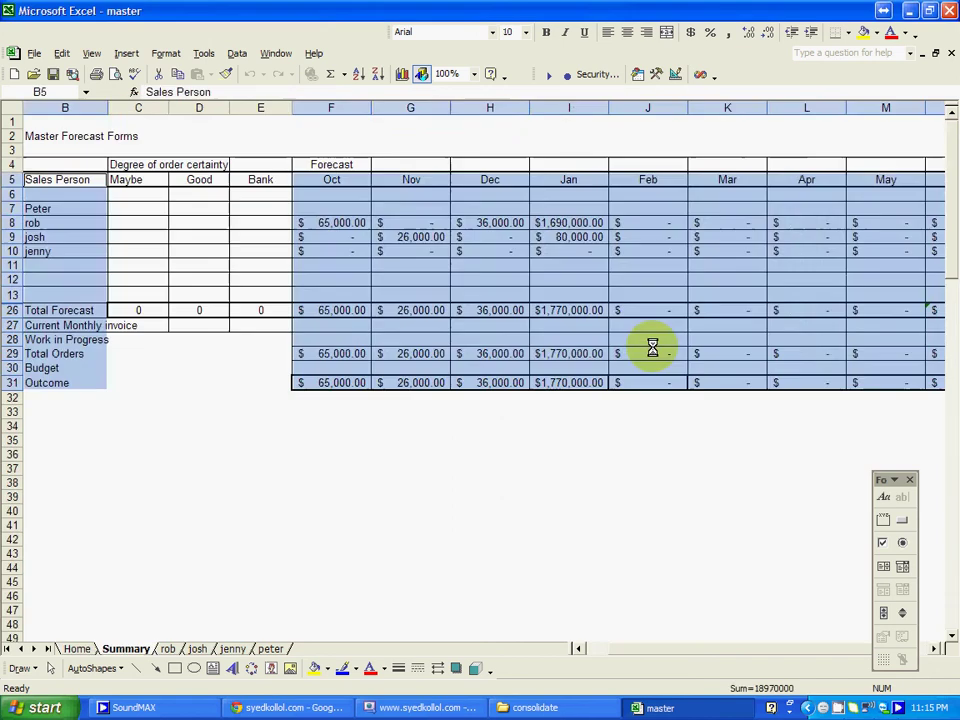
pyautogui.click(300, 537)
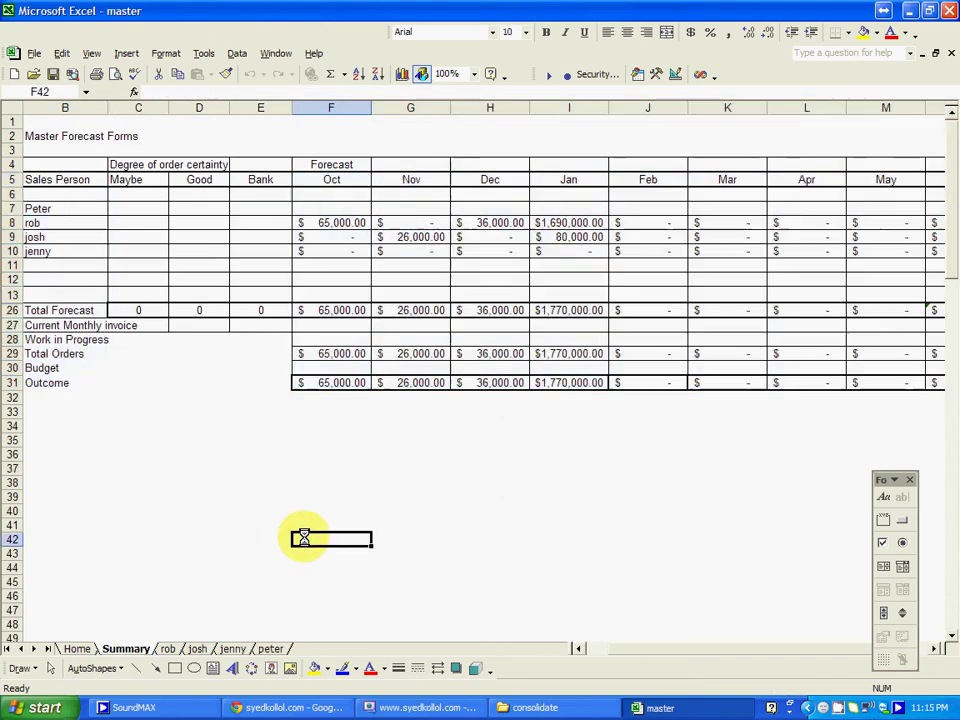
pyautogui.click(350, 223)
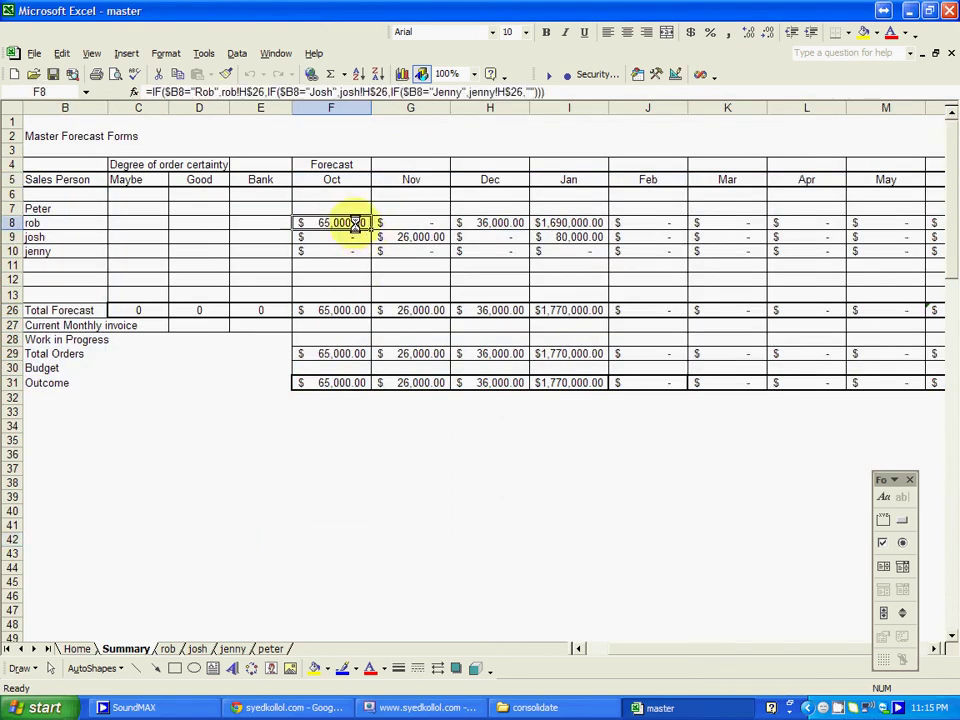
# Review the imported data on the first three salesperson worksheets, returning to the first one.
pyautogui.click(167, 649)
pyautogui.click(196, 649)
pyautogui.click(229, 650)
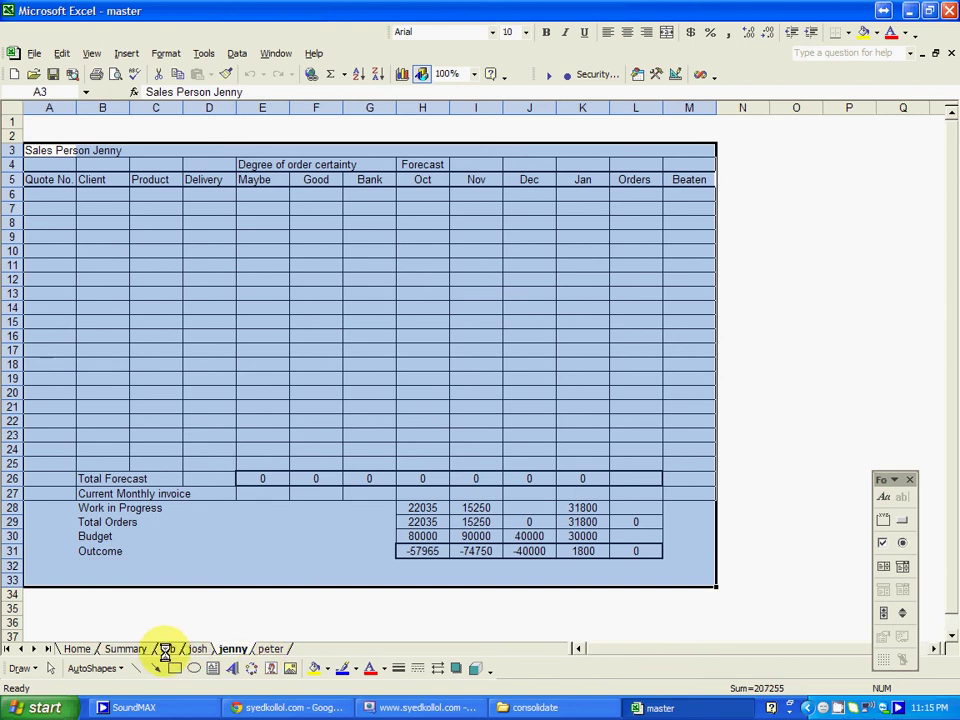
pyautogui.click(165, 649)
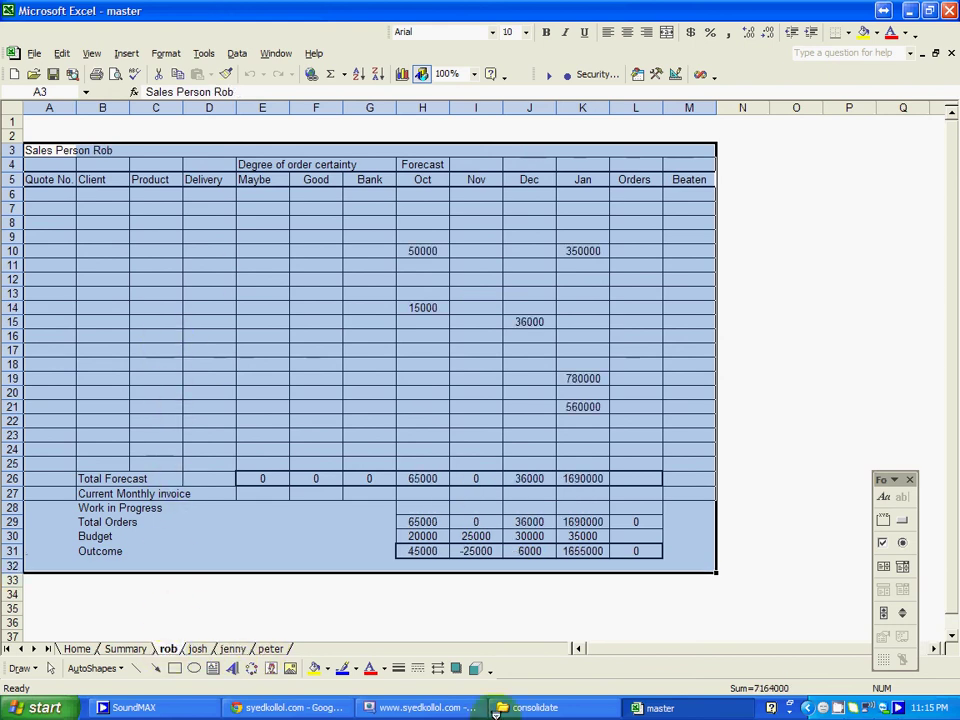
# Switch to the consolidate folder and point out the three salespeople's Sales Forecast Form workbooks.
pyautogui.click(544, 709)
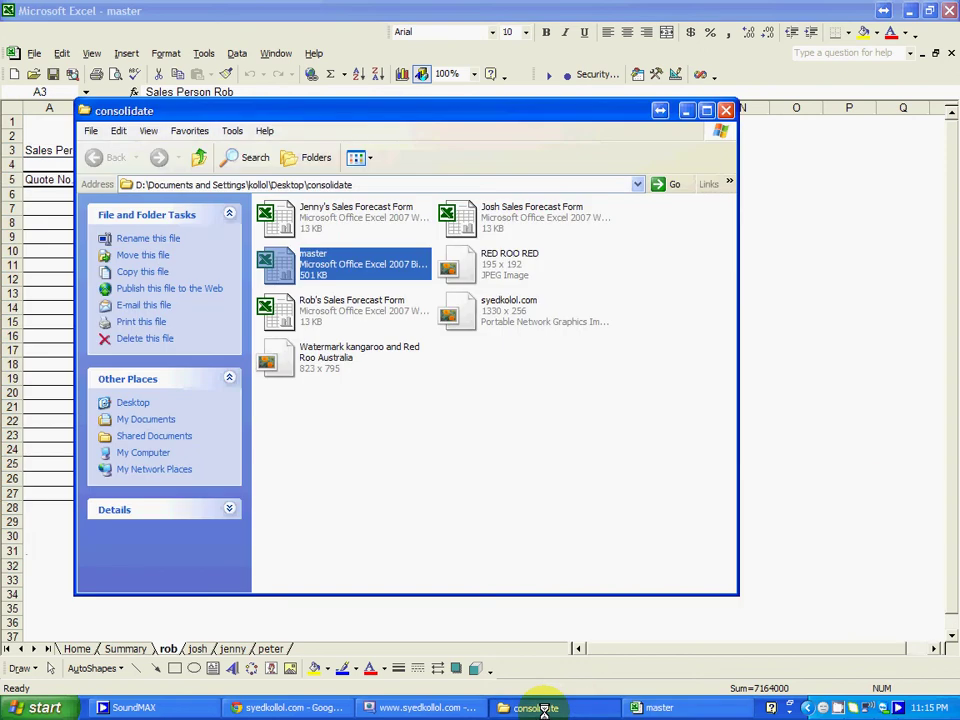
pyautogui.click(328, 218)
pyautogui.click(465, 205)
pyautogui.click(311, 300)
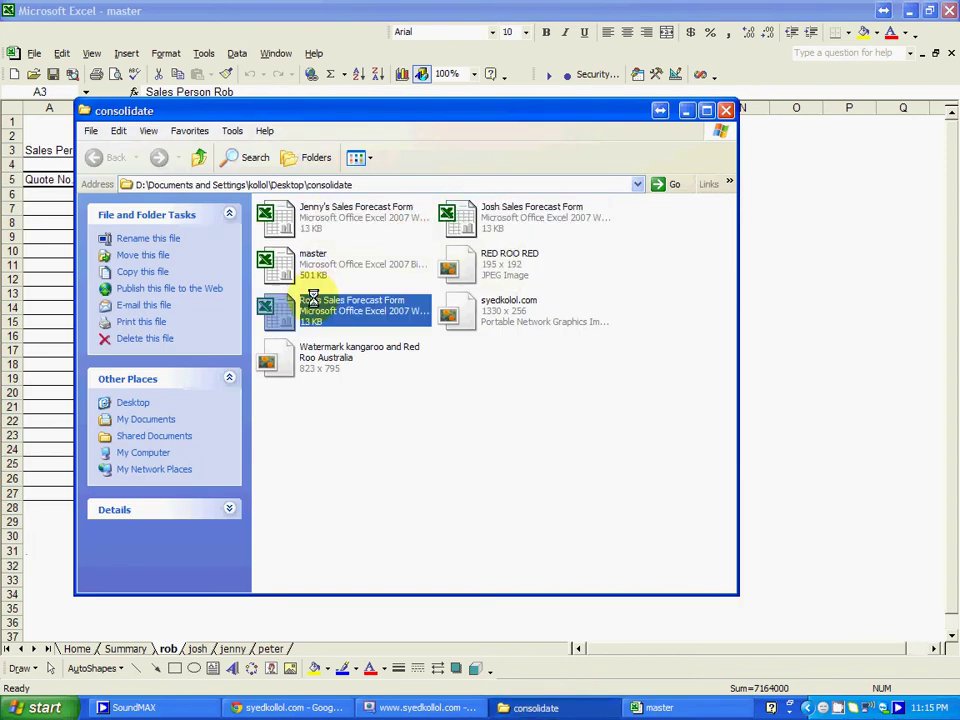
pyautogui.click(332, 222)
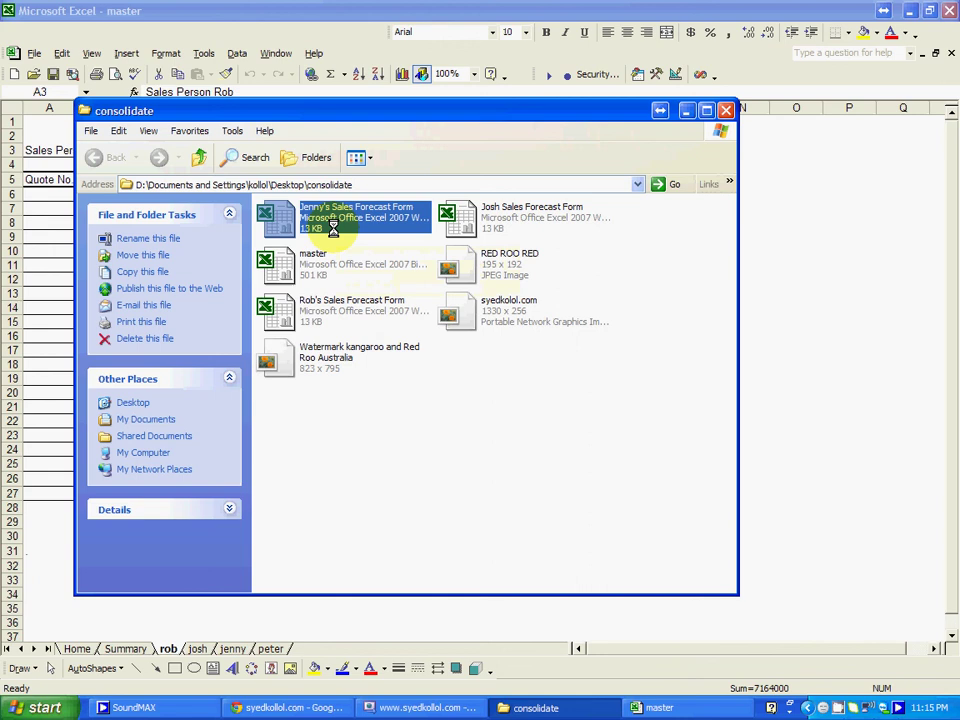
pyautogui.click(311, 300)
# Revisit the master workbook's Summary sheet, reopen the form from the Home sheet, and hide its summary.
pyautogui.click(133, 648)
pyautogui.click(126, 648)
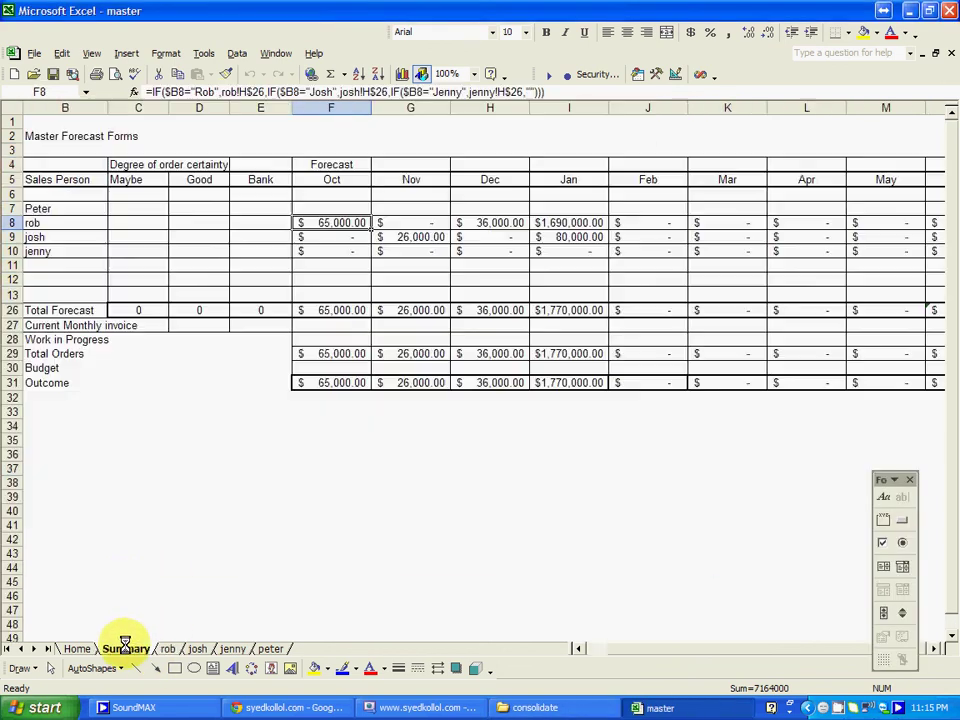
pyautogui.click(76, 648)
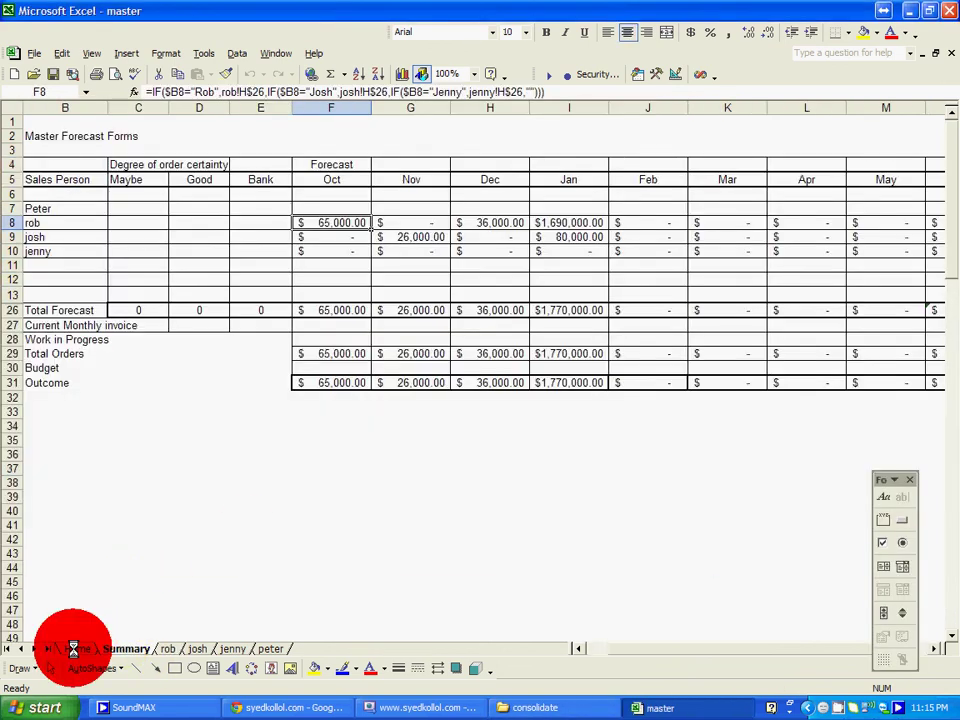
pyautogui.click(310, 185)
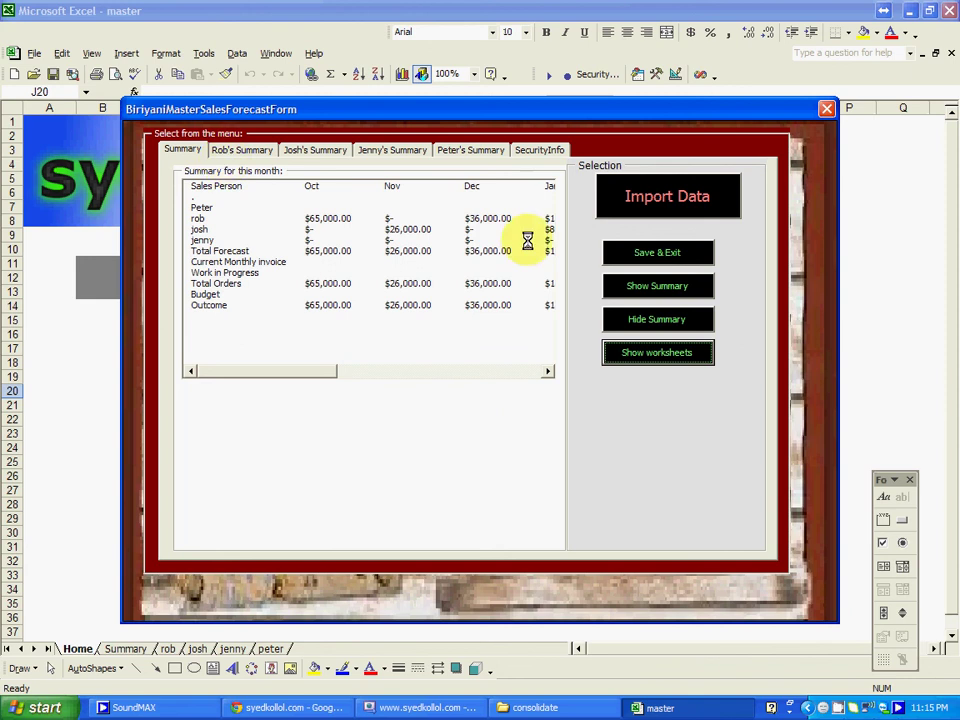
pyautogui.click(649, 316)
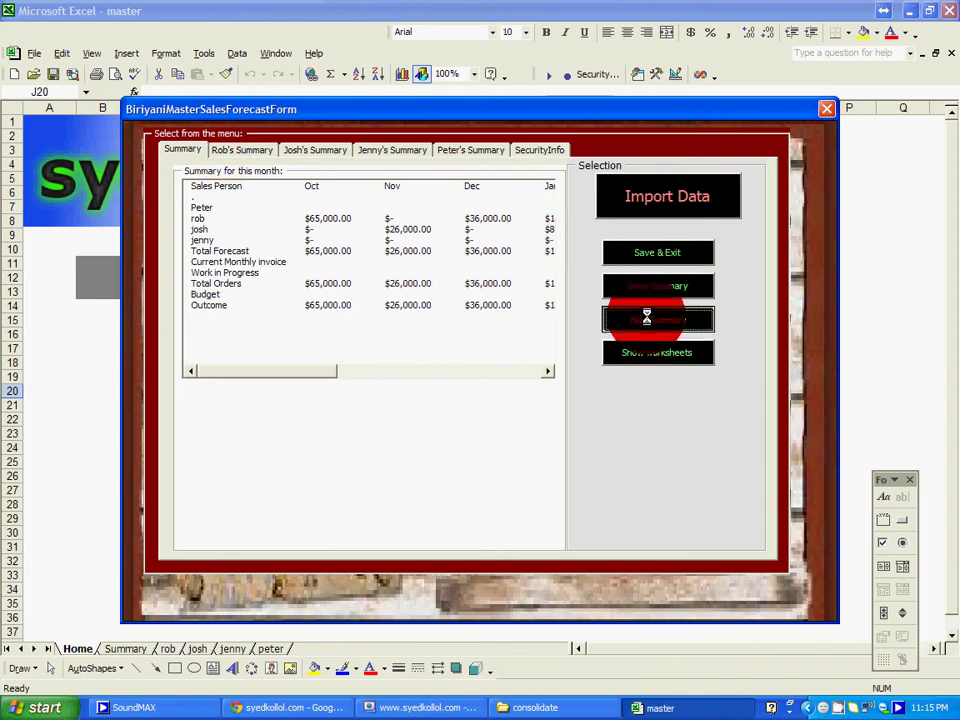